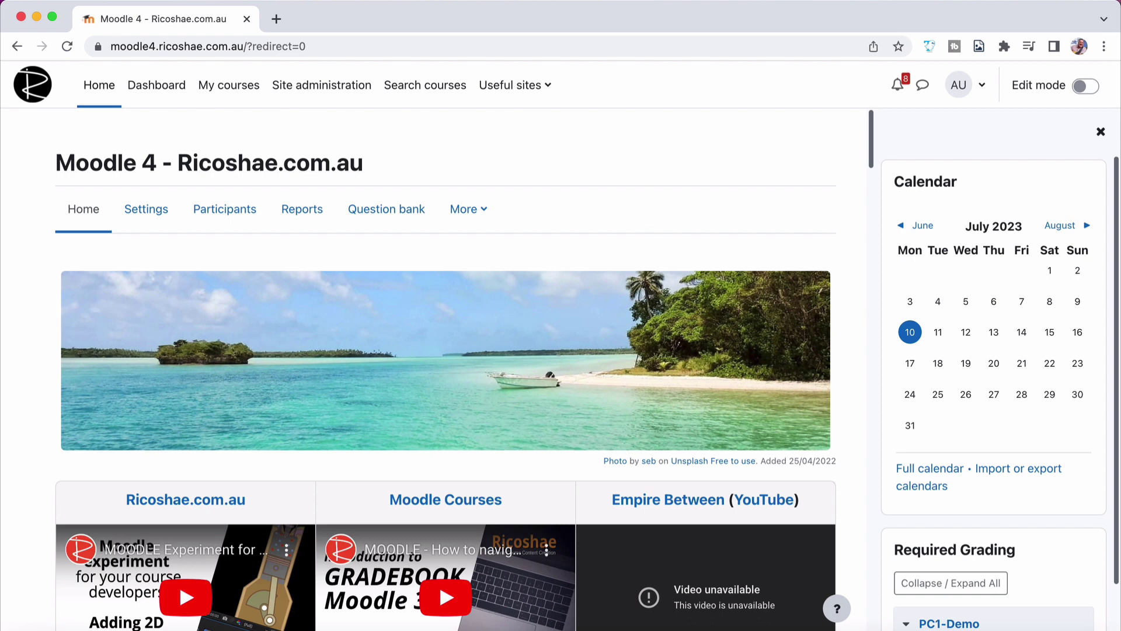
Step: Enable the PayPal gateway on the Site administration Manage payment gateways page
click(320, 88)
scroll(354, 191, down, 1)
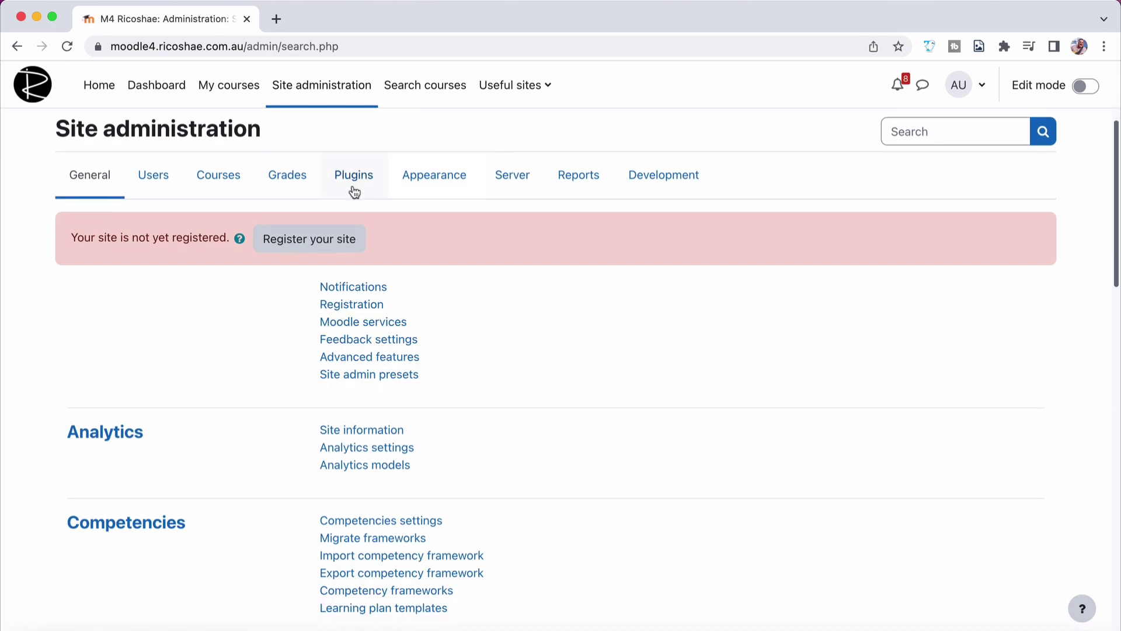
click(354, 190)
scroll(212, 452, down, 15)
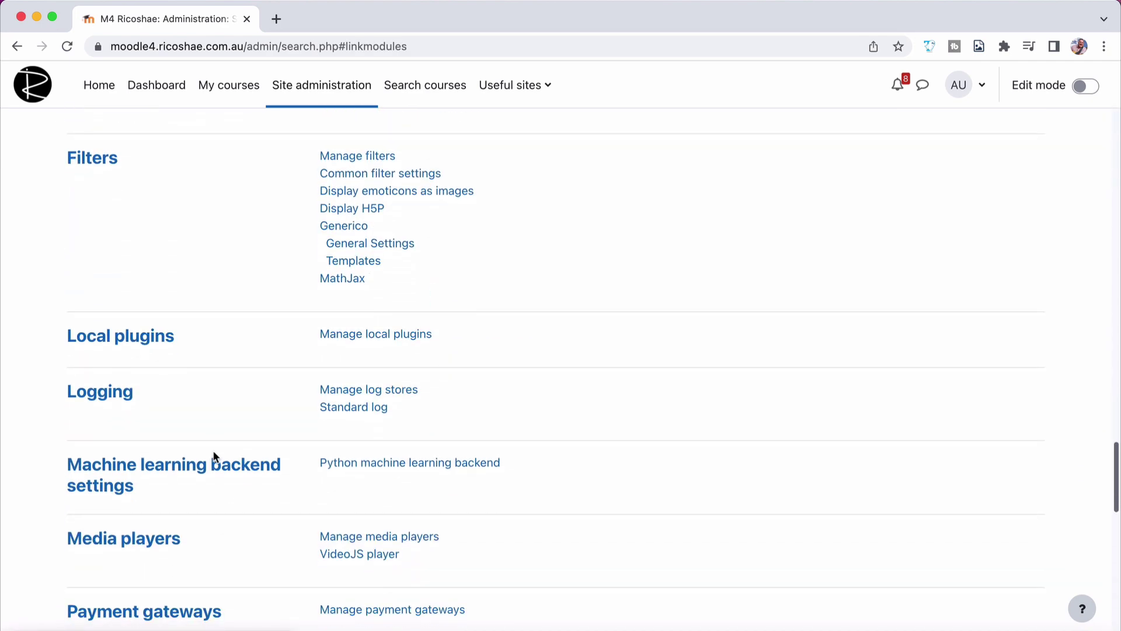
scroll(213, 455, down, 5)
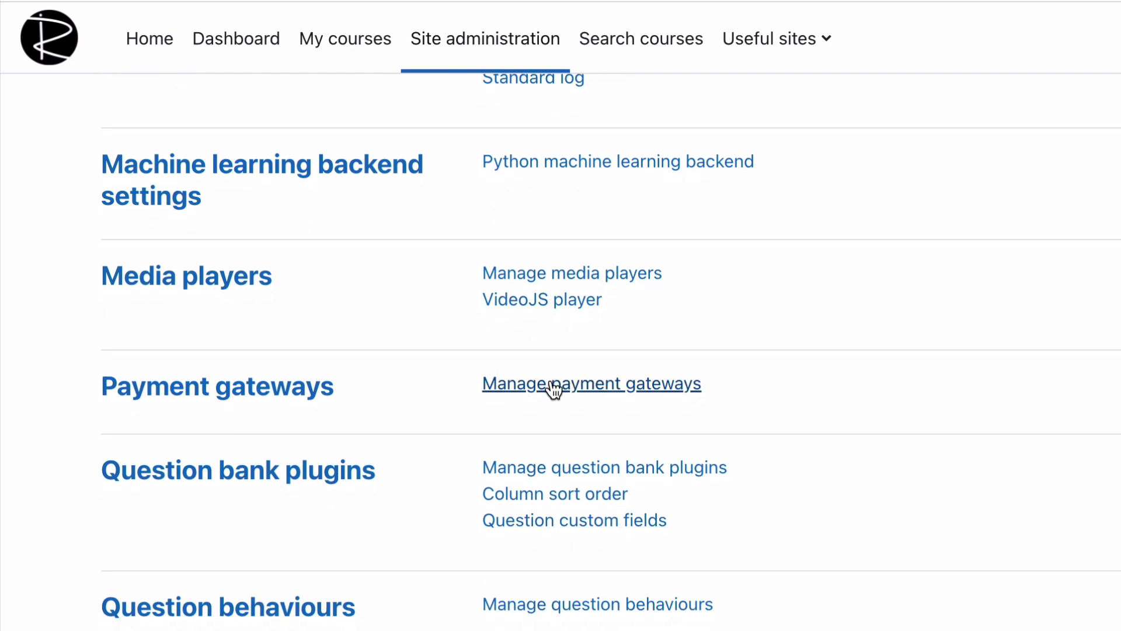
click(553, 389)
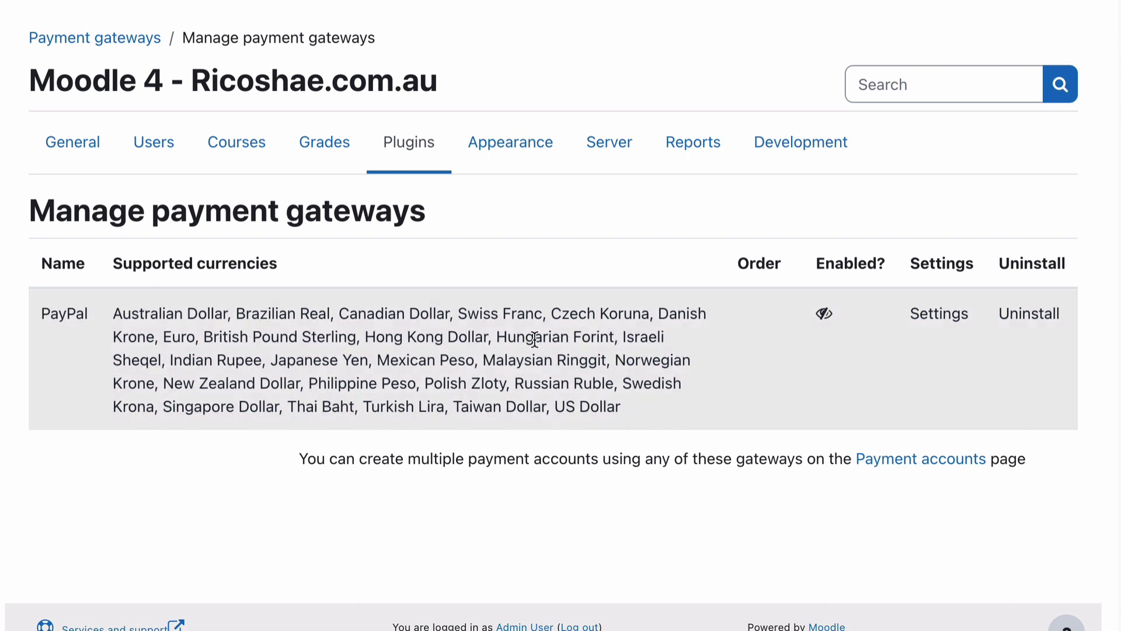
click(824, 315)
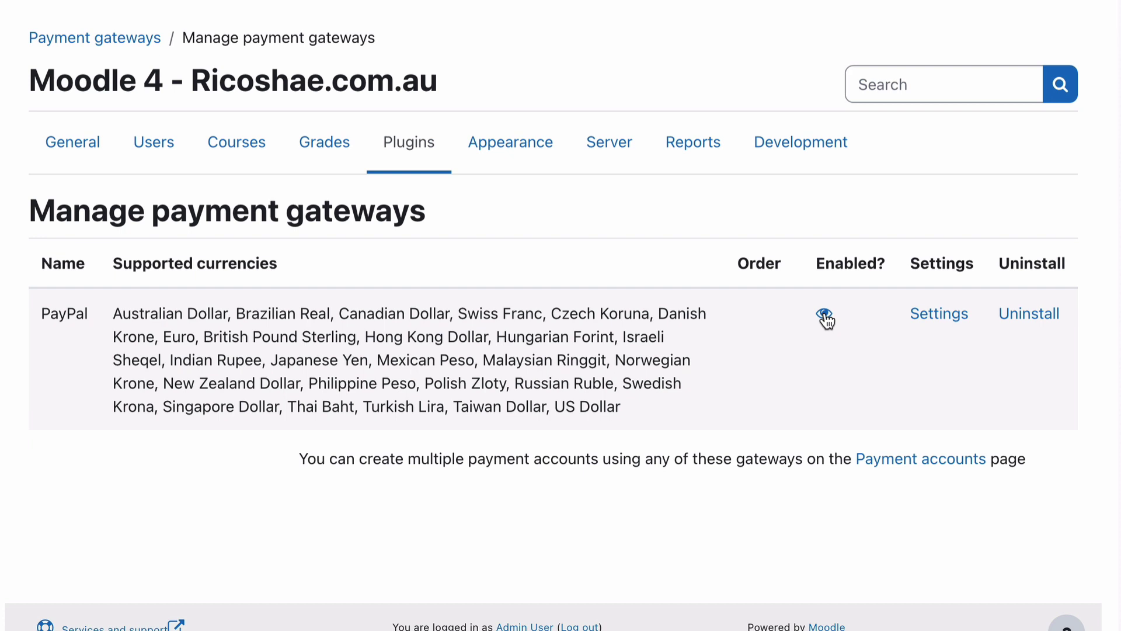
Step: Change the PayPal gateway's surcharge percentage from 0 to 1 and save the settings
click(932, 318)
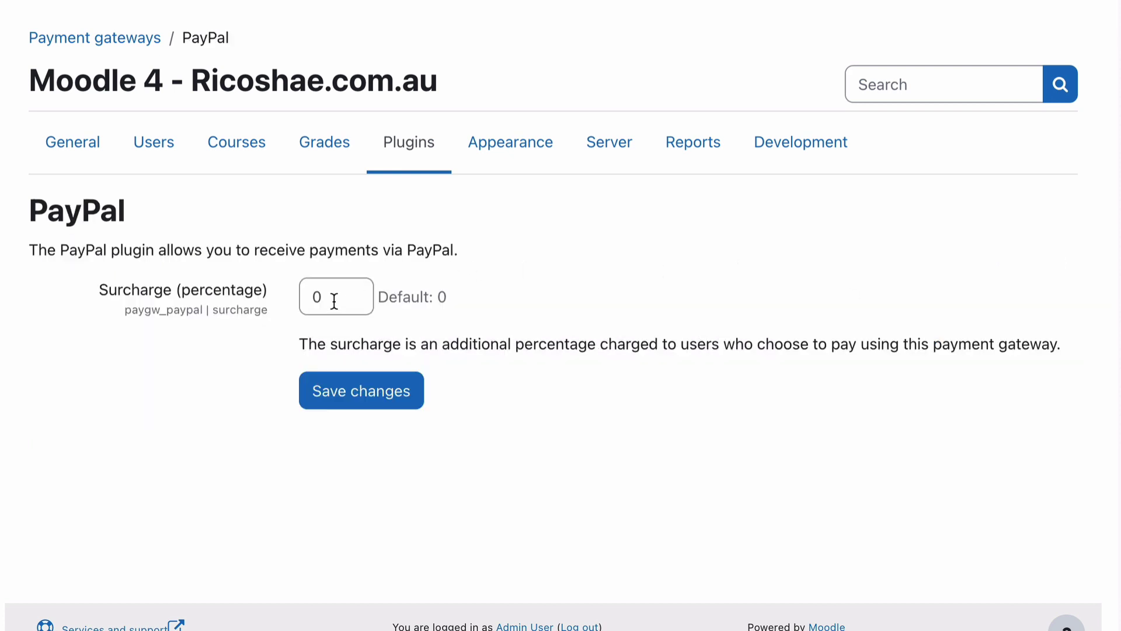
click(334, 301)
key(Return)
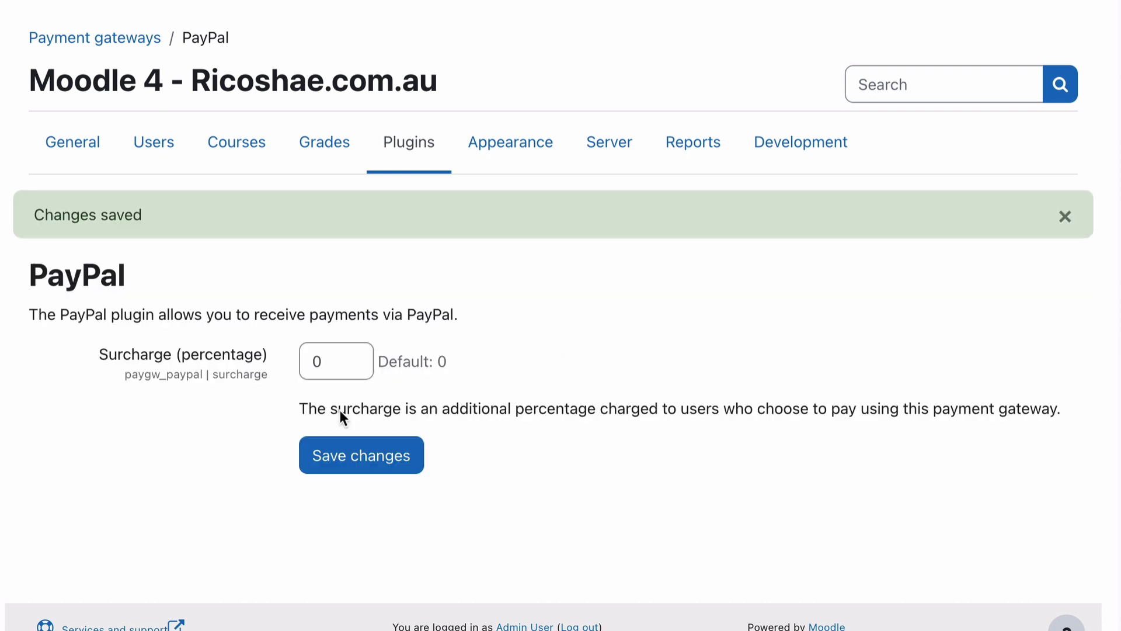
double_click(342, 358)
text(1)
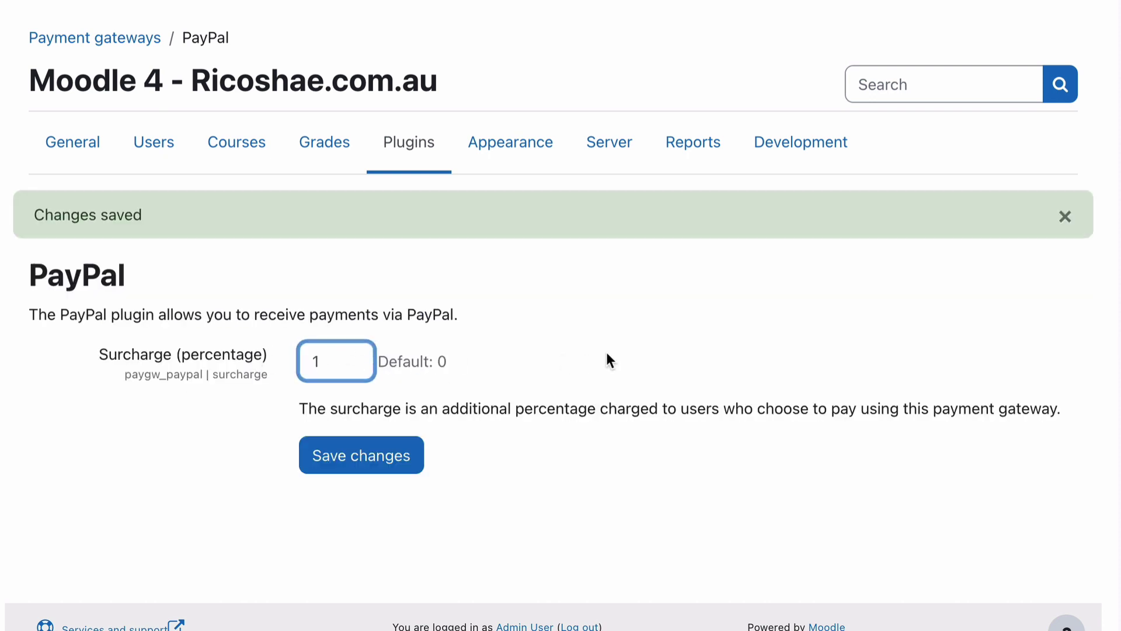
click(609, 359)
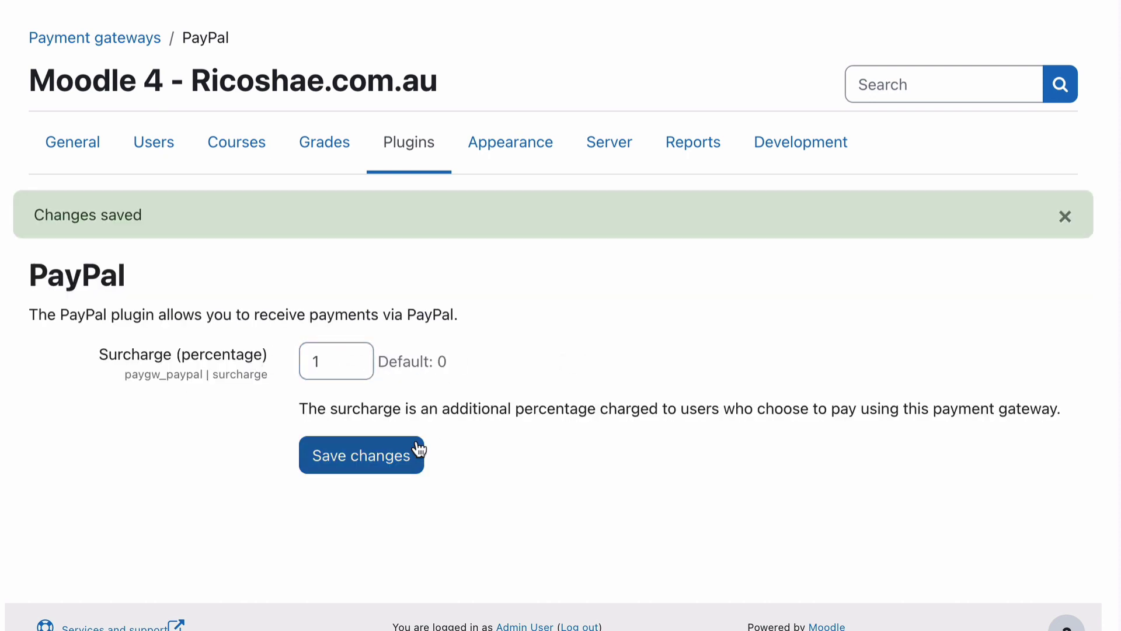
click(361, 459)
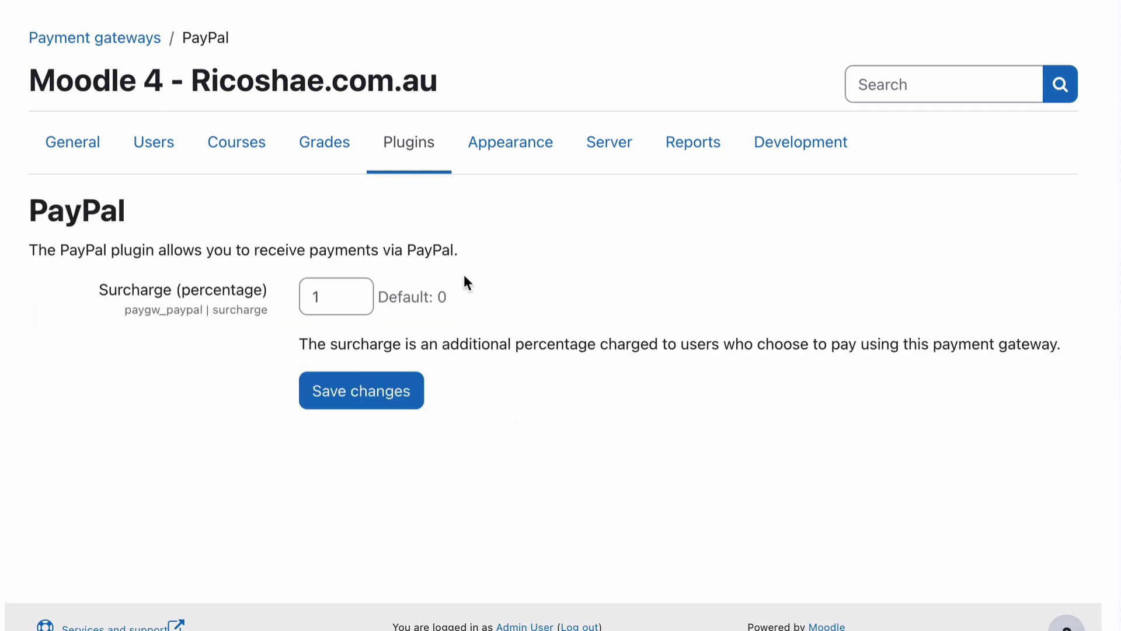
Step: Create a new payment account named Ricoshae from the Payment accounts page
click(412, 149)
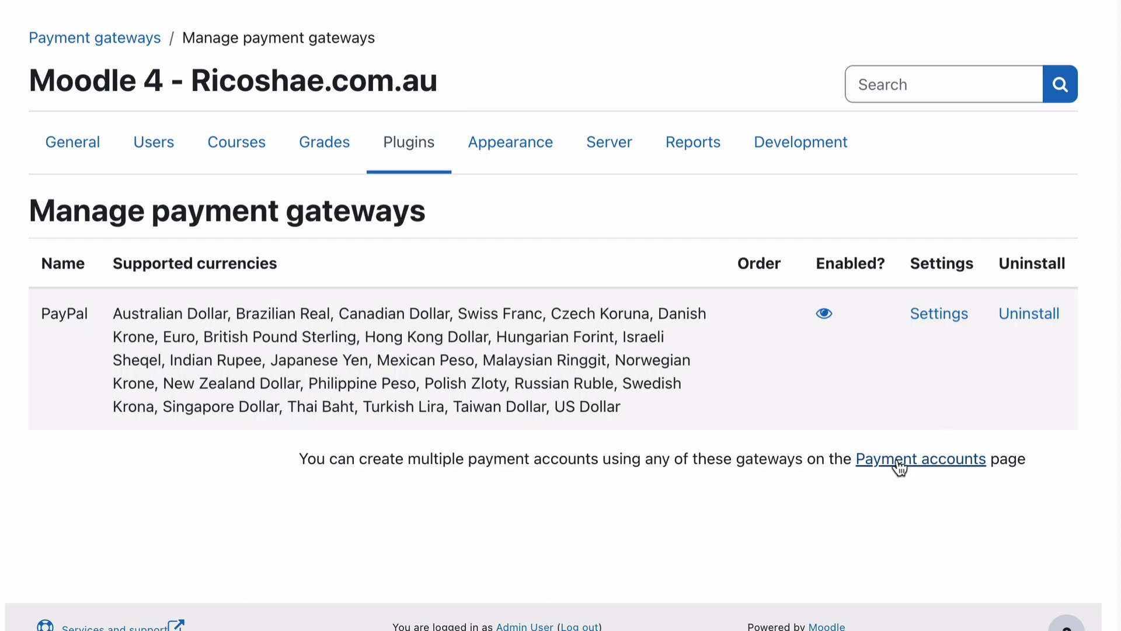
click(900, 461)
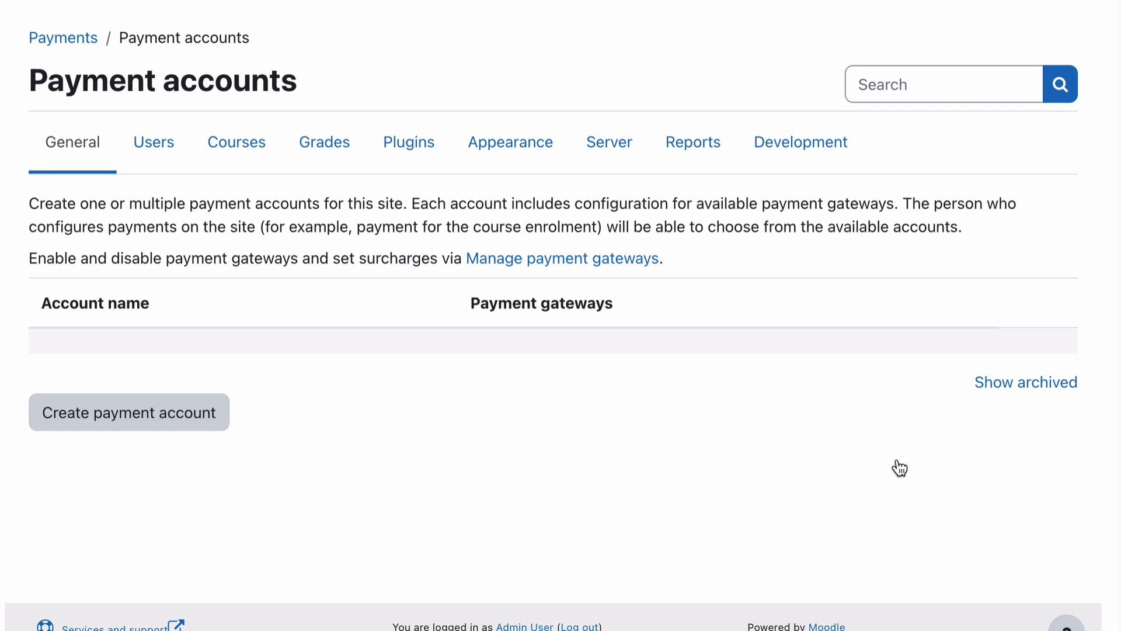
click(125, 417)
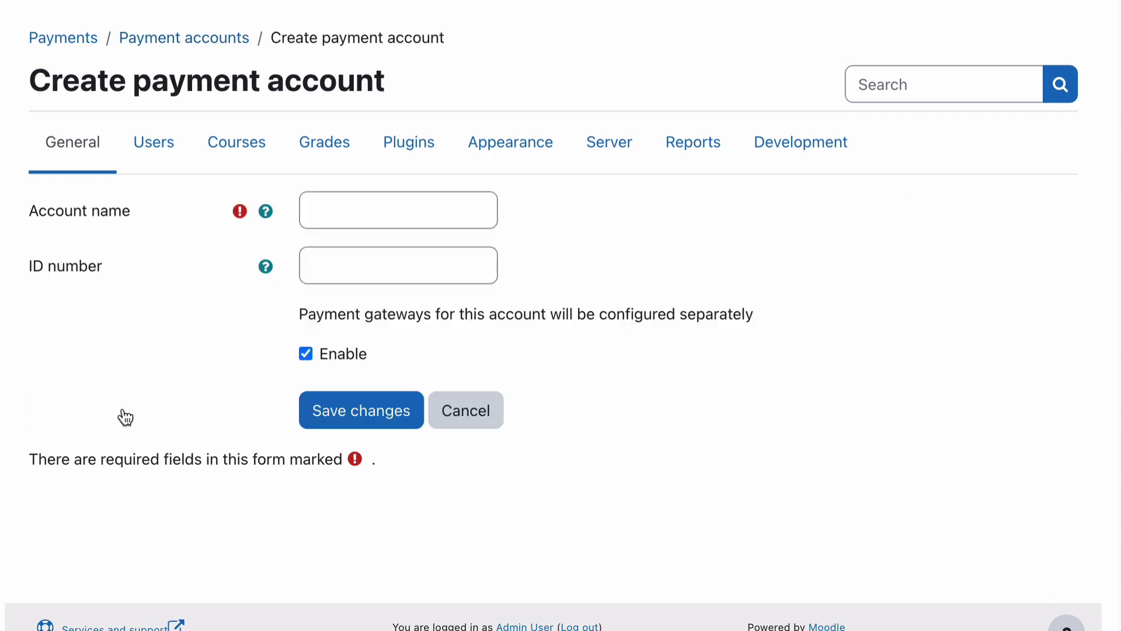
click(347, 196)
text(Pay)
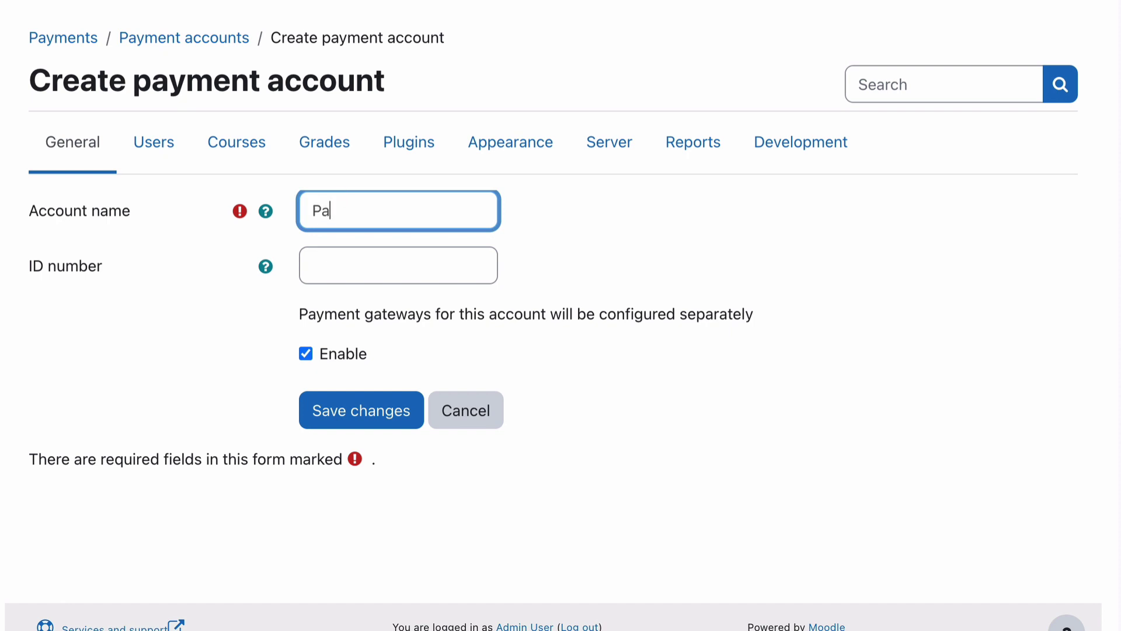
key(BackSpace)
key(BackSpace)
key(BackSpace)
text(Ricoshae)
click(343, 417)
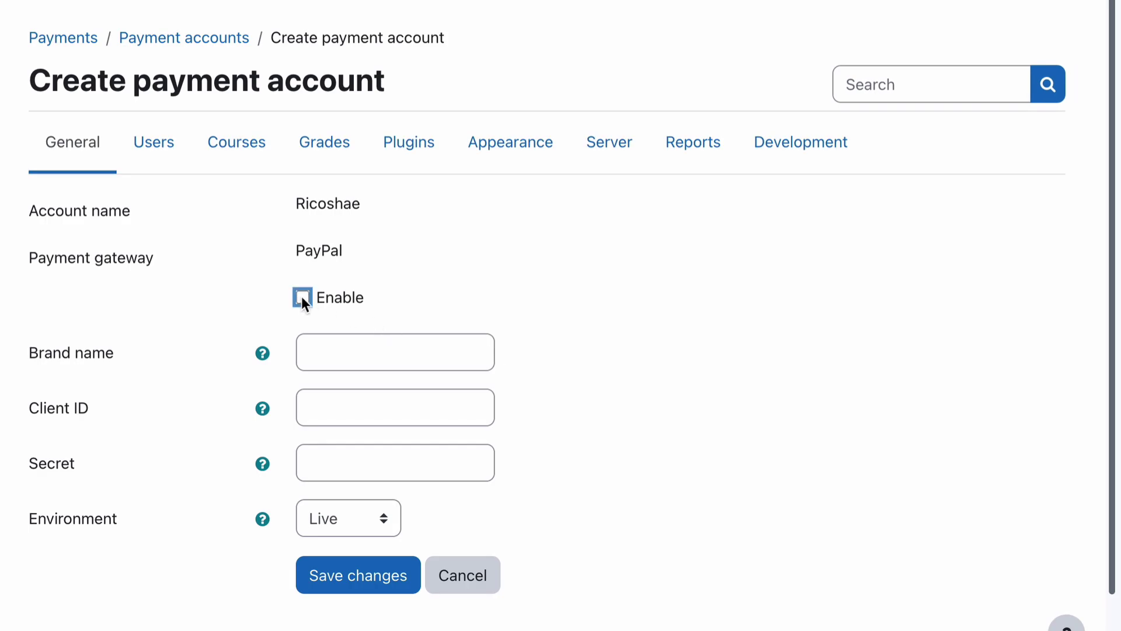
Step: Enable Ricoshae's PayPal gateway with brand name Ricoshae and the Sandbox environment
click(302, 297)
click(334, 350)
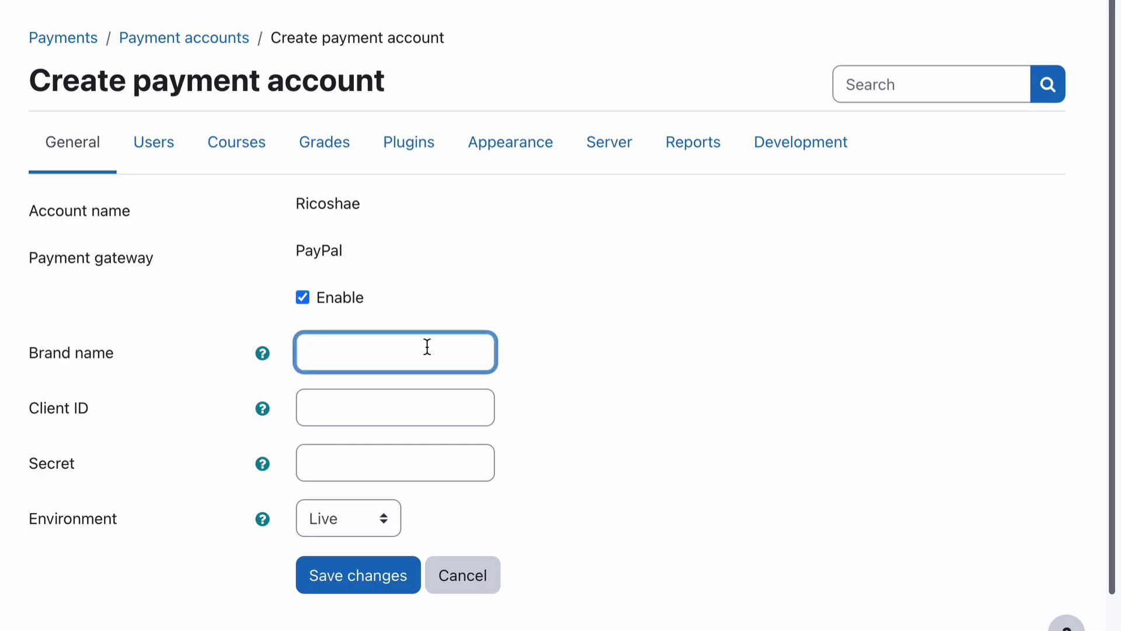
text(Ricoshae)
click(554, 282)
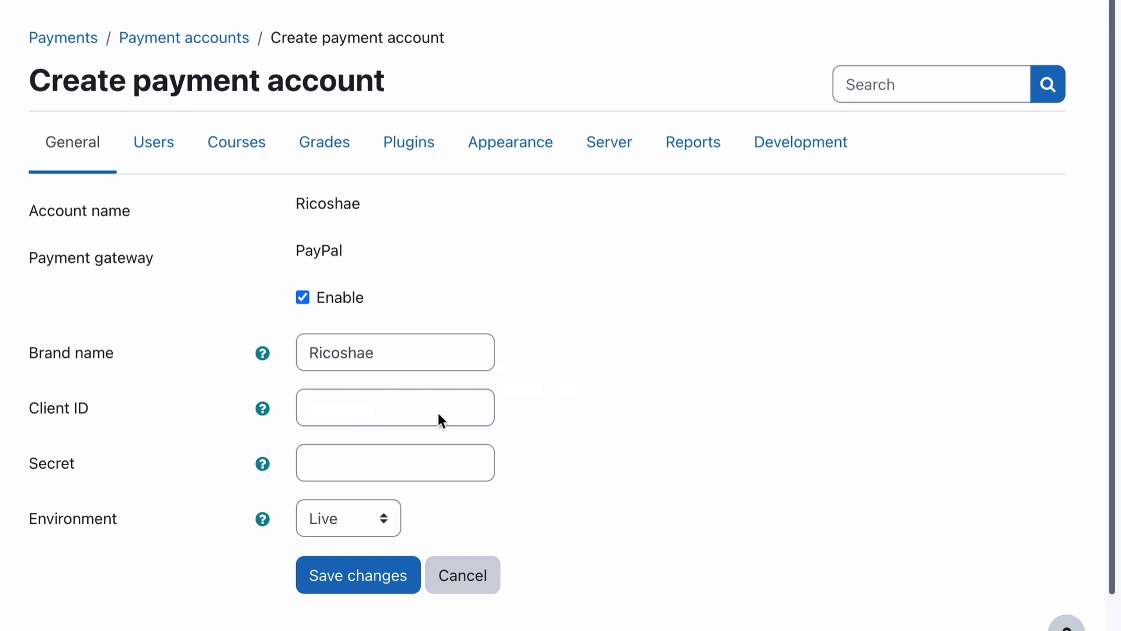
click(383, 513)
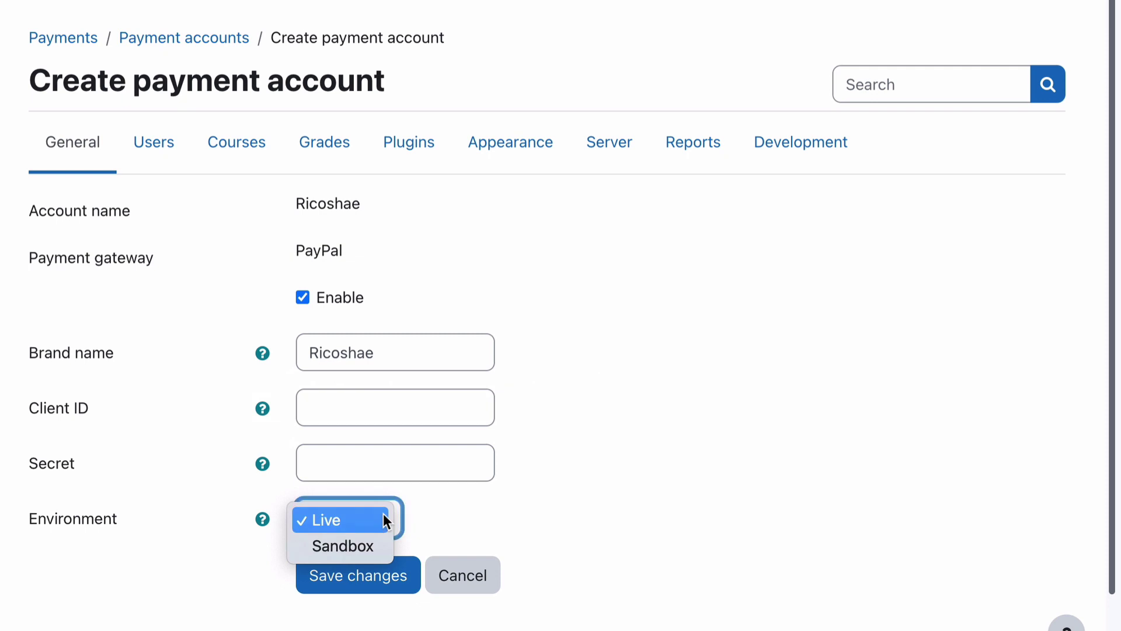
click(359, 546)
click(604, 515)
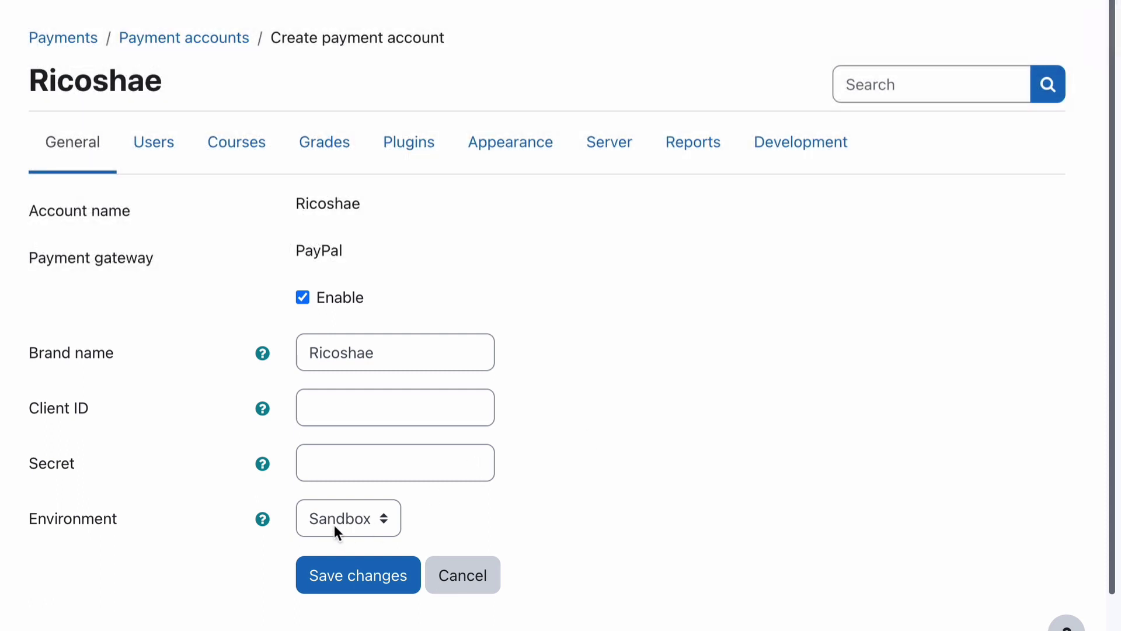
click(337, 530)
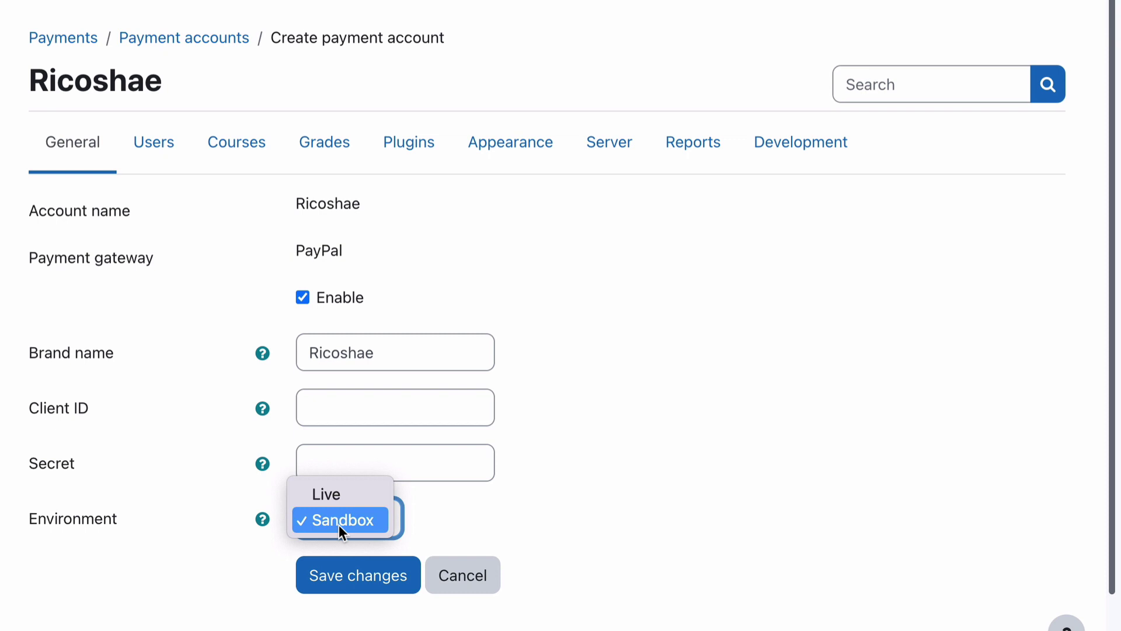
click(338, 524)
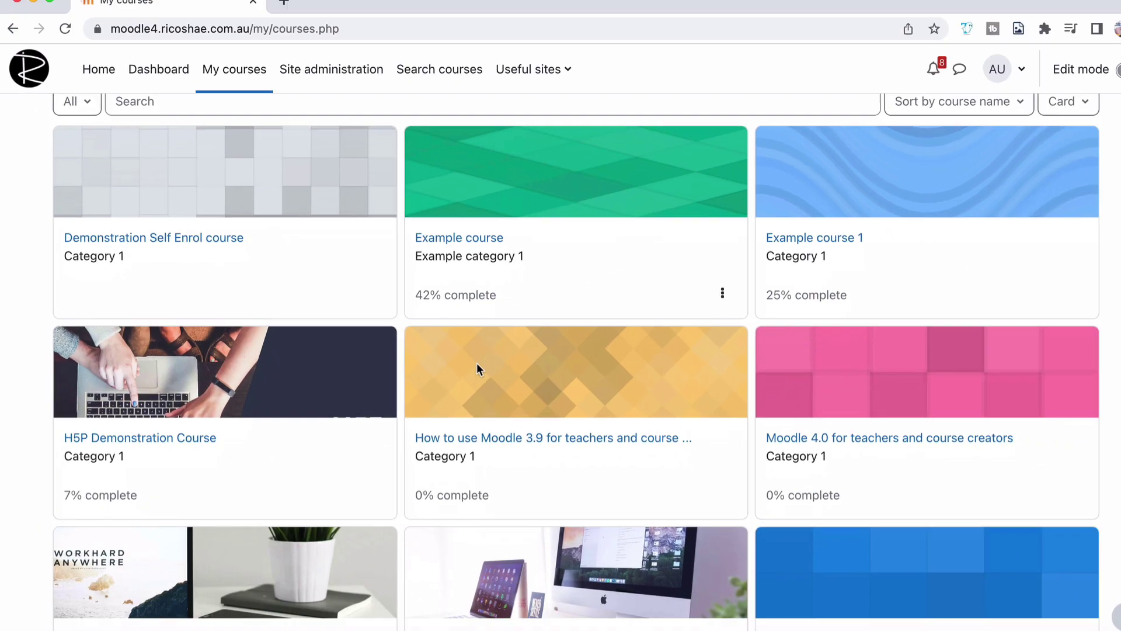
Step: Open the H5P Demonstration Course's participants list
scroll(467, 374, down, 2)
scroll(467, 377, down, 2)
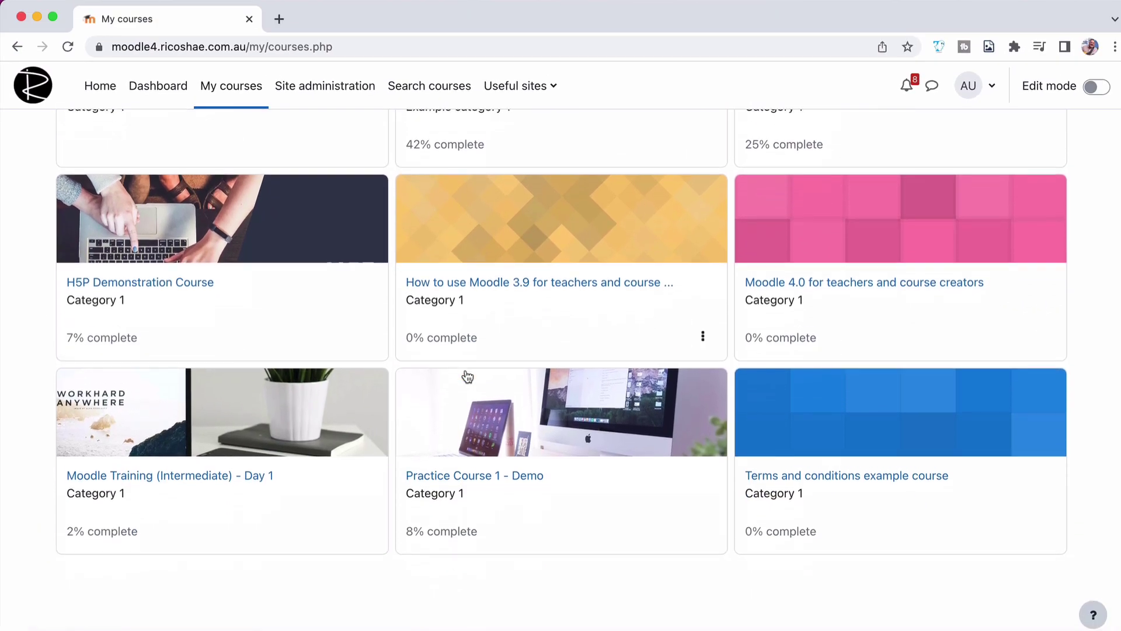
scroll(467, 377, down, 1)
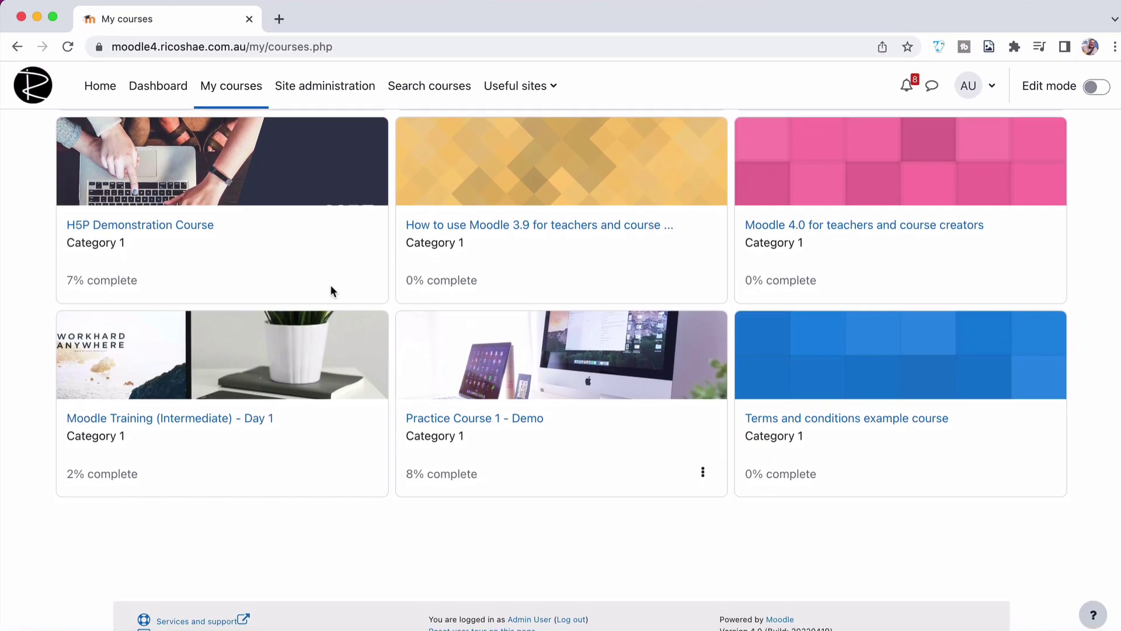
click(182, 226)
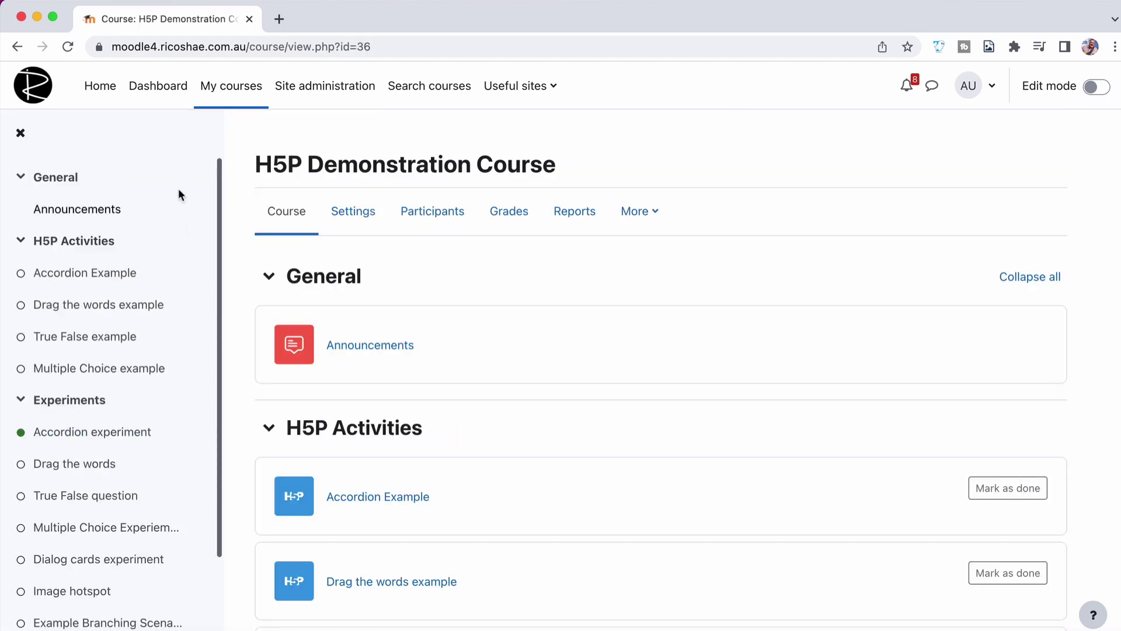
click(418, 216)
Step: Enable the Enrolment on payment plugin on the Manage enrol plugins page
click(325, 86)
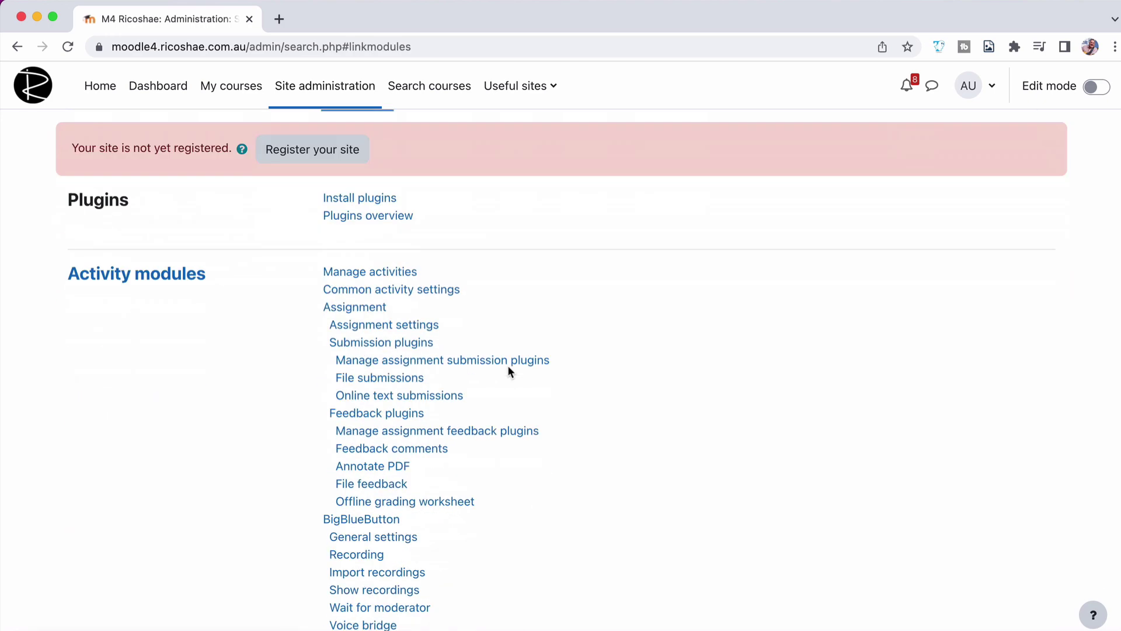
scroll(508, 368, down, 20)
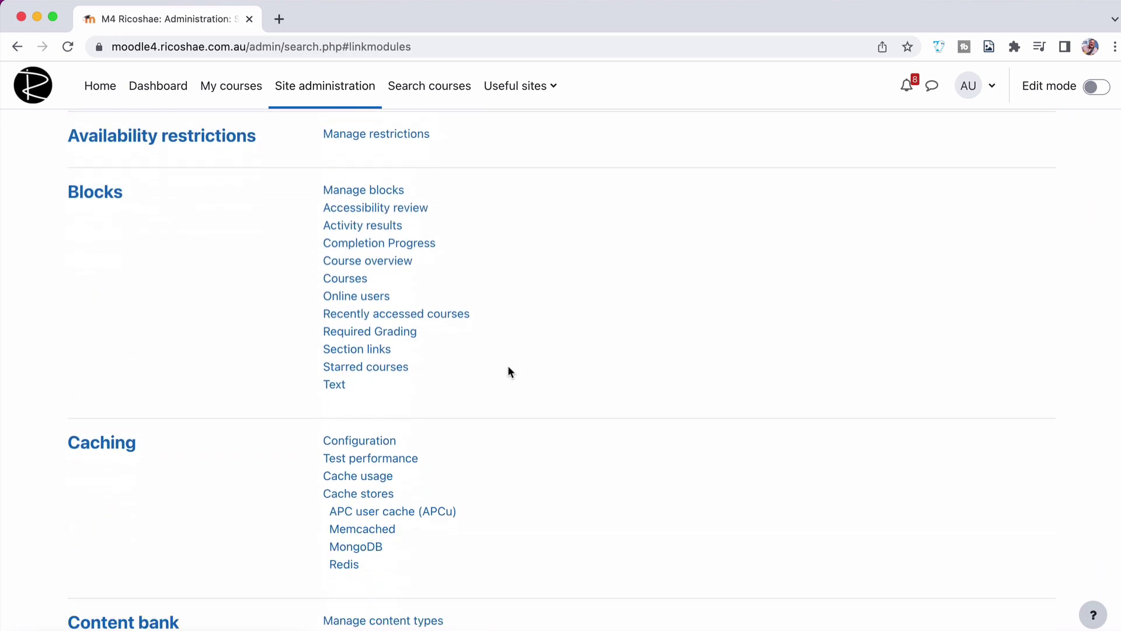
scroll(508, 371, down, 10)
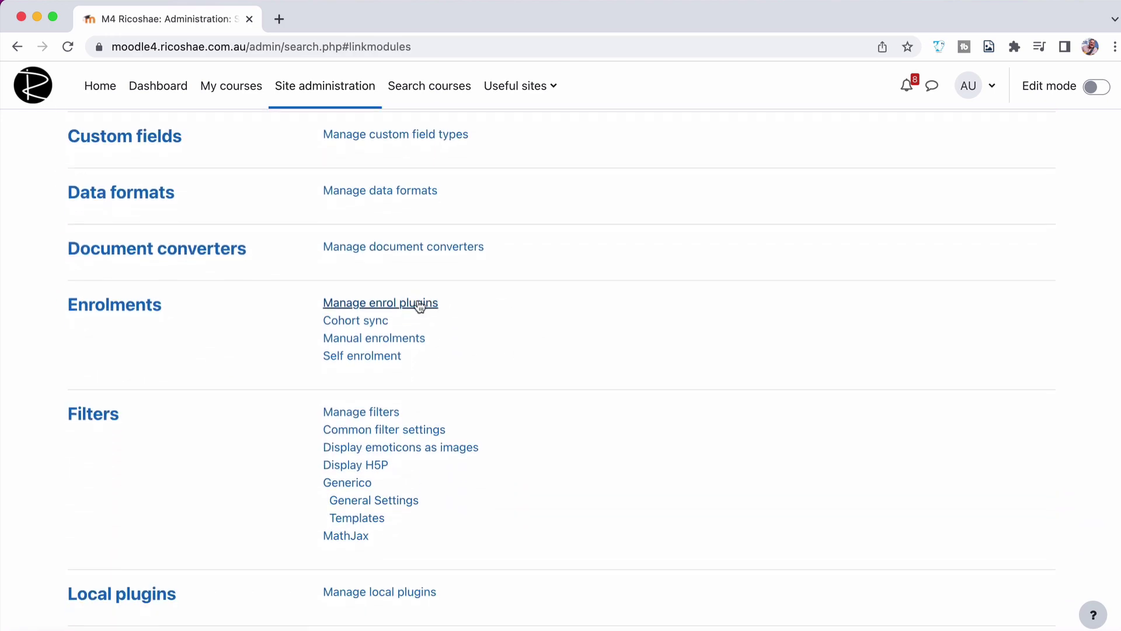
click(420, 303)
scroll(415, 305, down, 3)
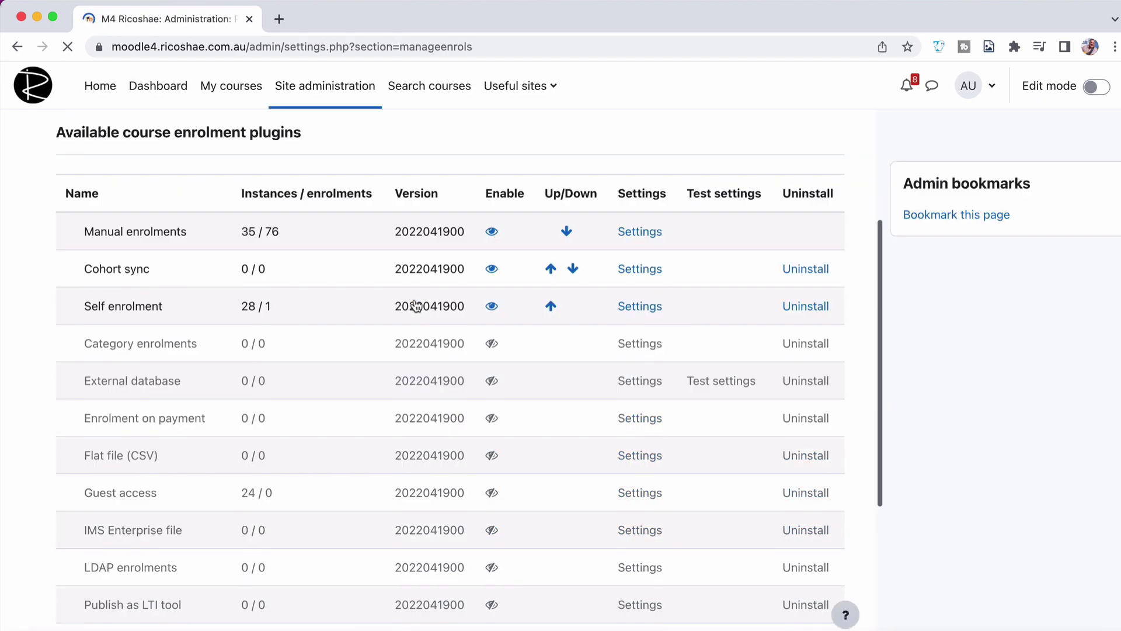
scroll(484, 305, down, 3)
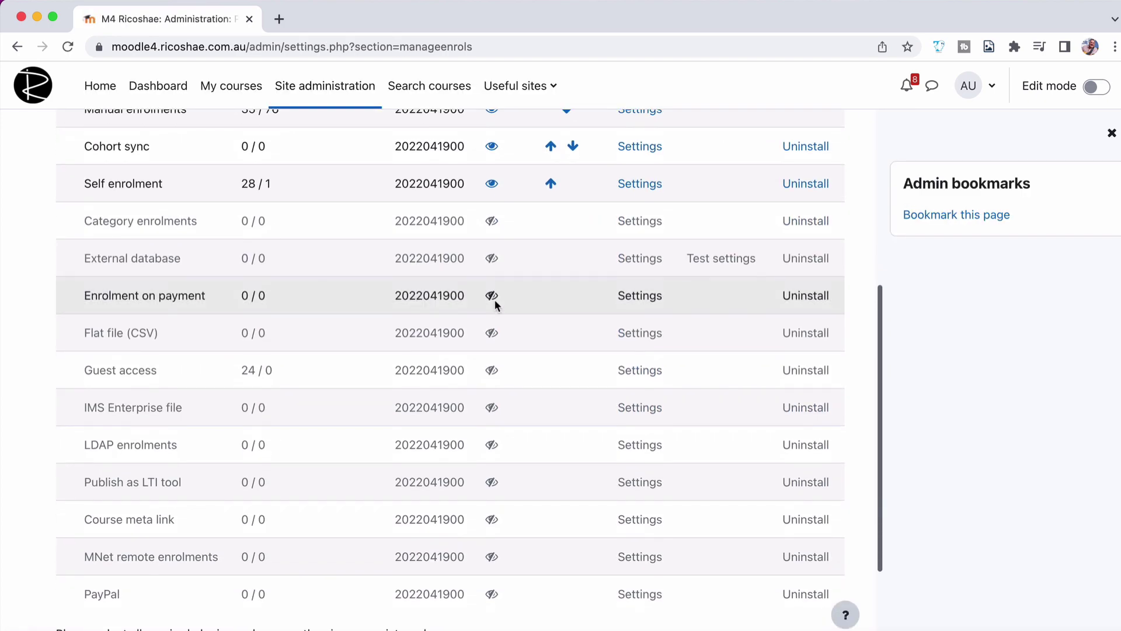
click(492, 296)
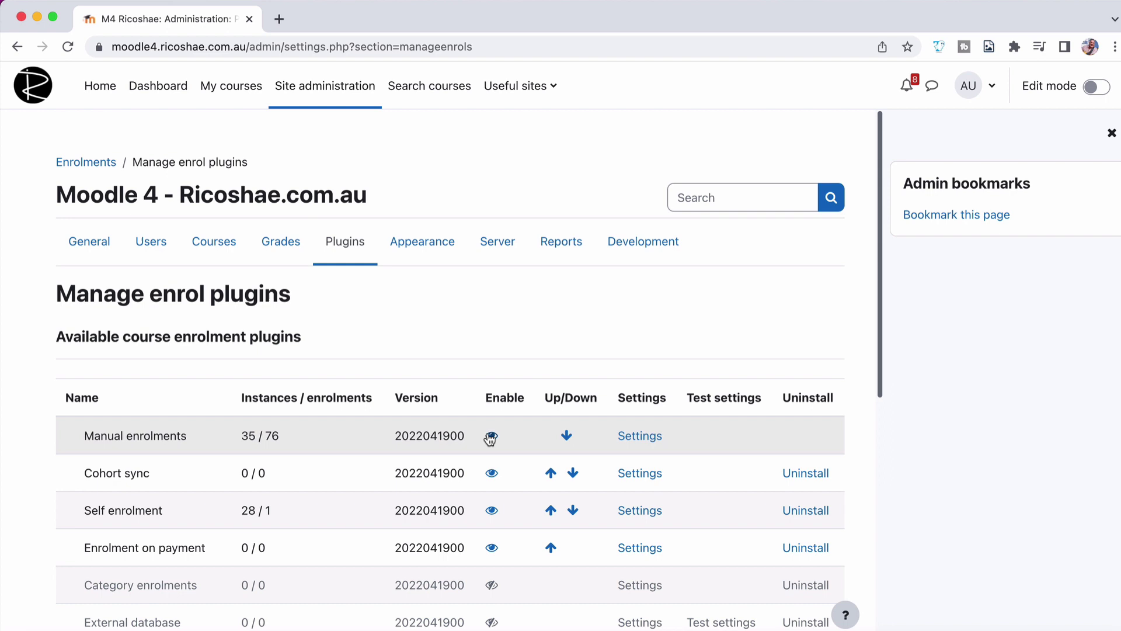
scroll(492, 436, down, 3)
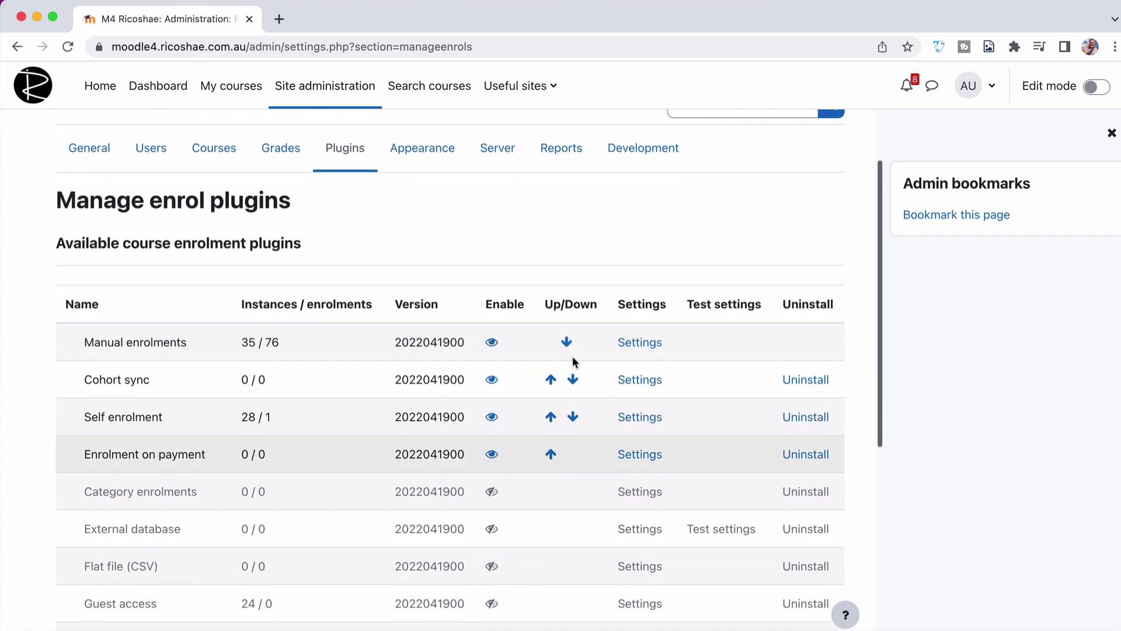
scroll(675, 230, up, 3)
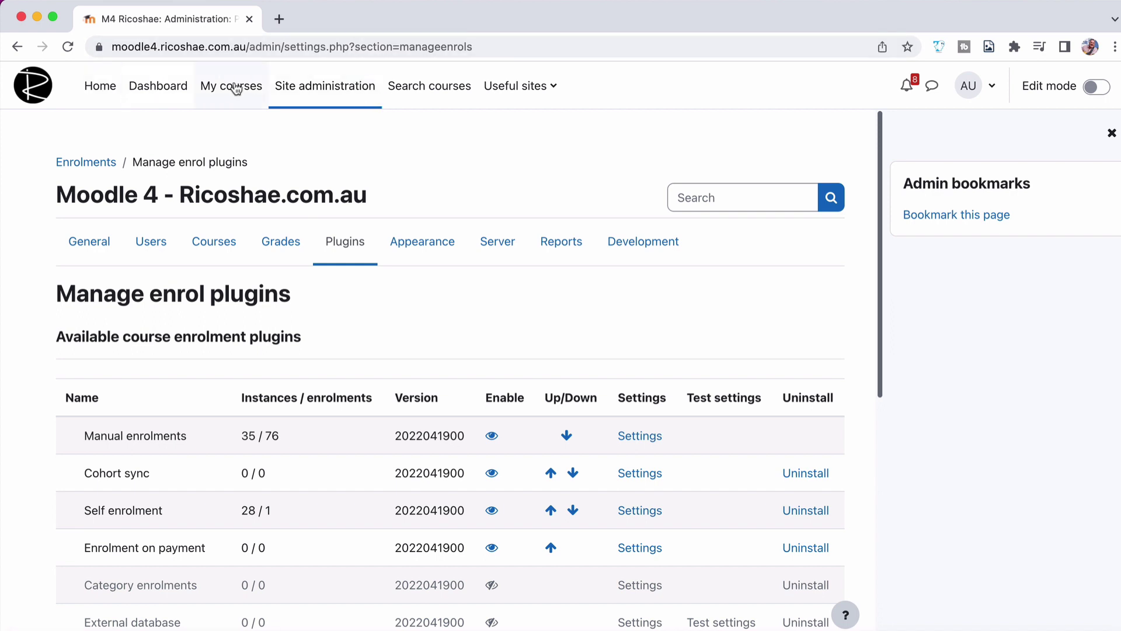
Step: Add an Enrolment on payment method from the H5P Demonstration Course's enrolment methods page
click(100, 86)
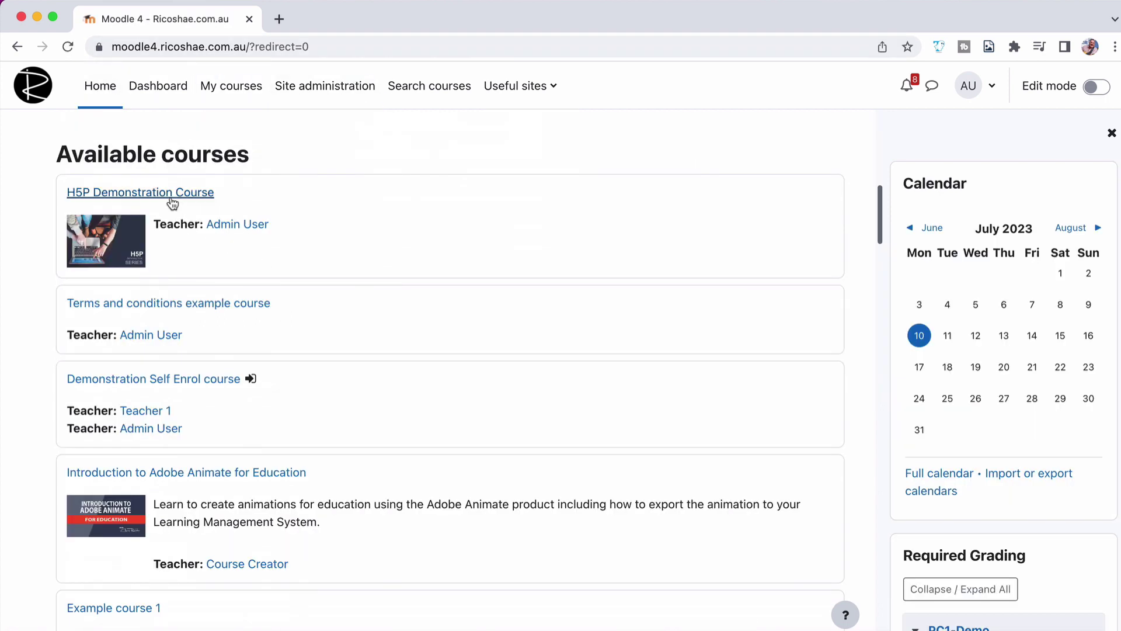
click(172, 202)
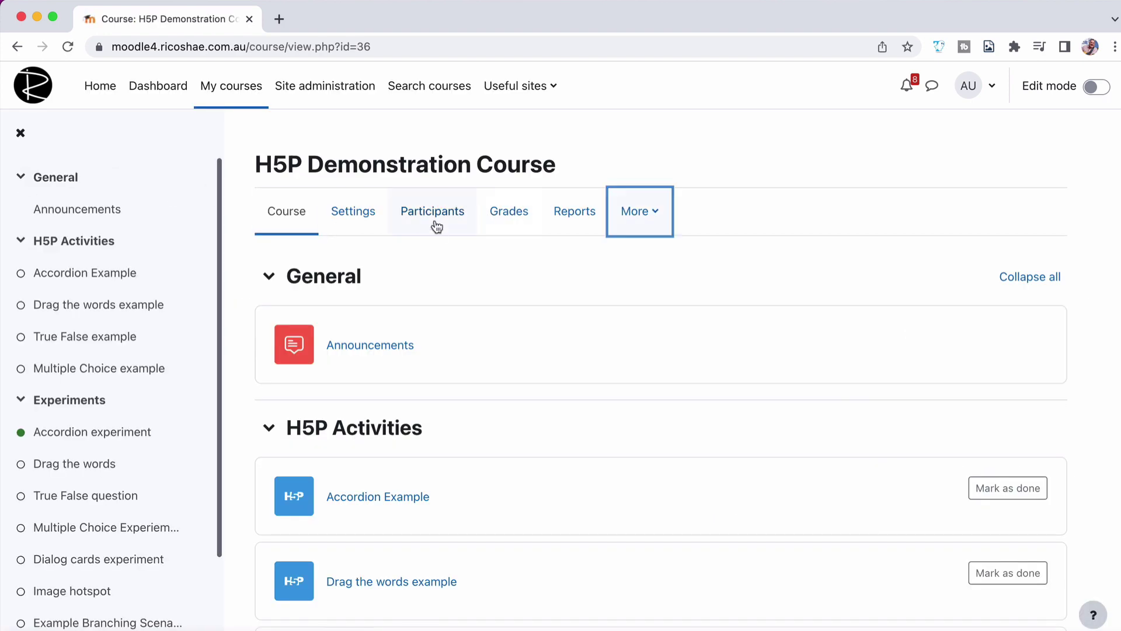
click(437, 226)
click(356, 271)
click(359, 285)
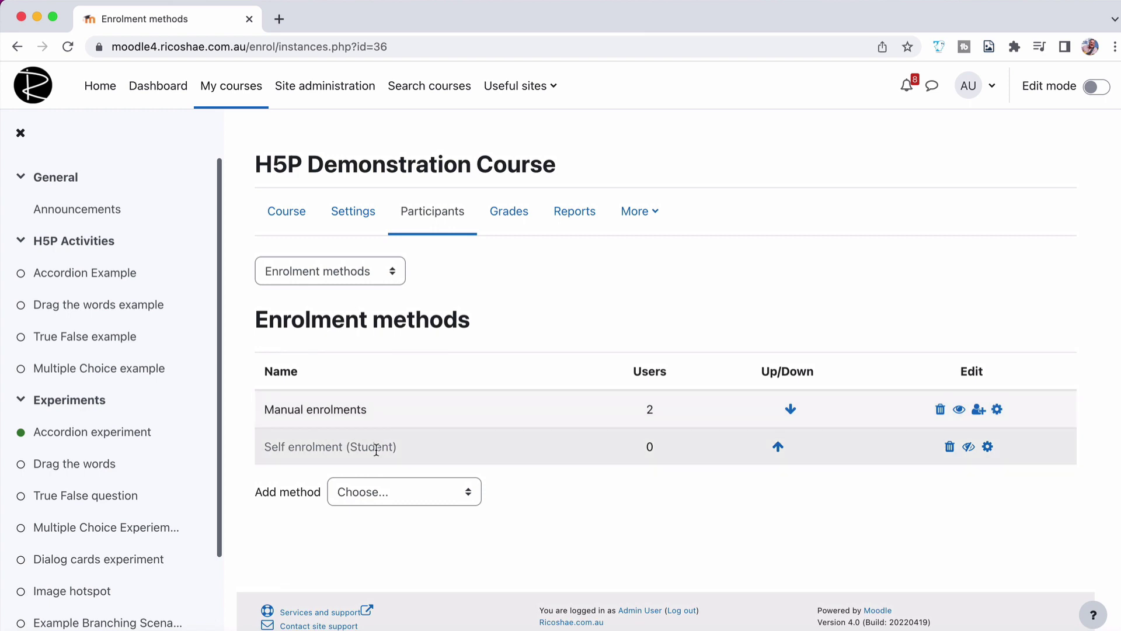
click(350, 491)
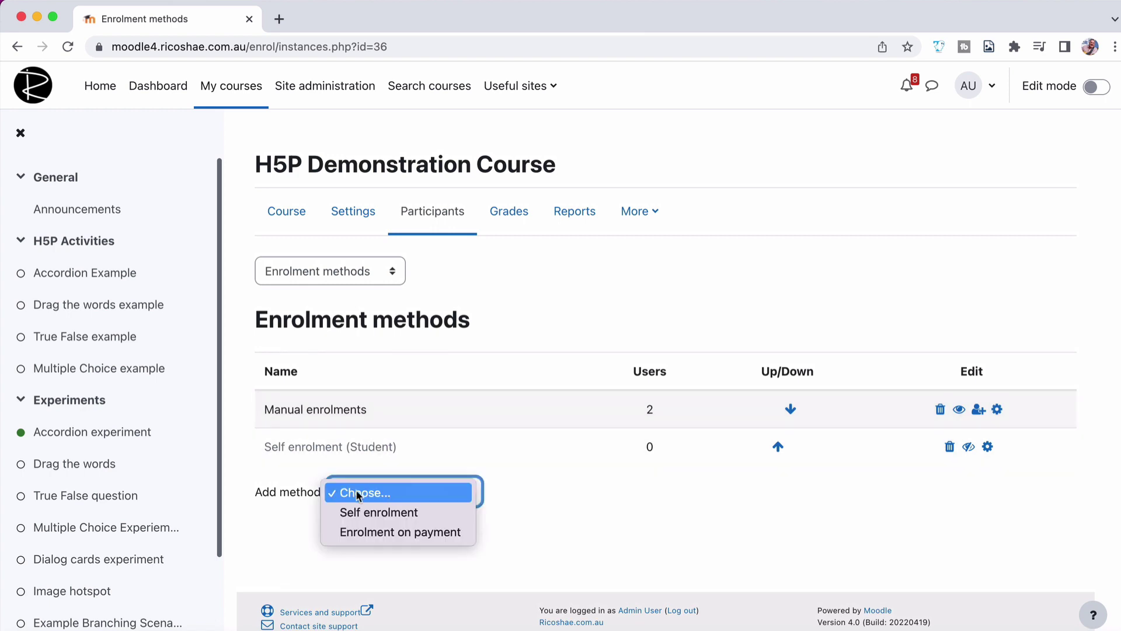
click(370, 531)
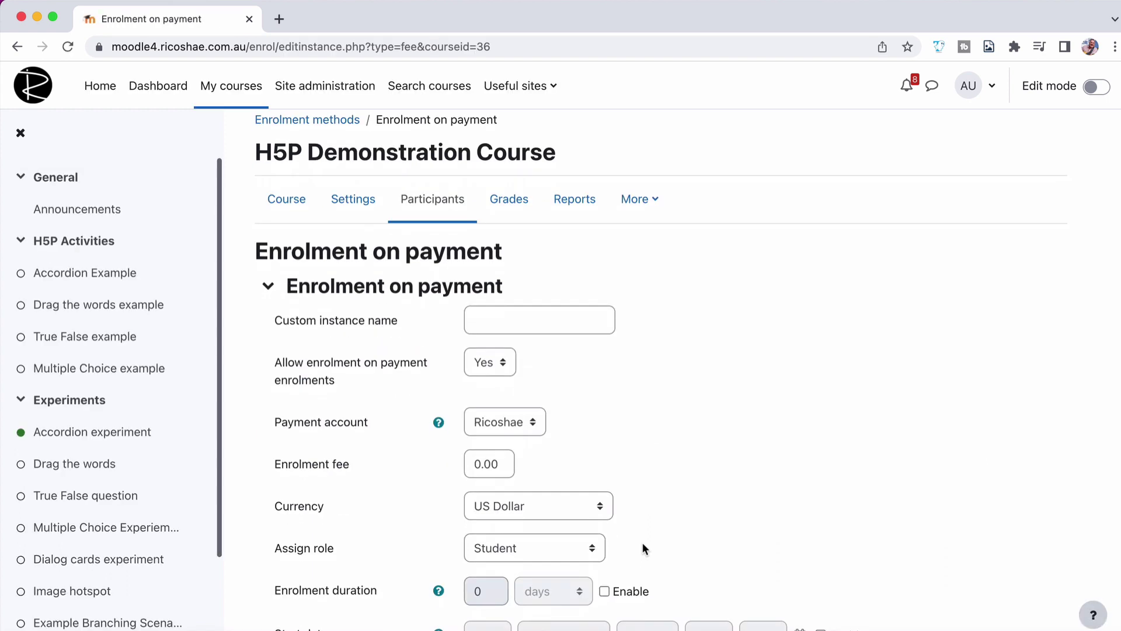
Step: Name the payment enrolment instance Ricoshae and keep the Ricoshae payment account
click(510, 319)
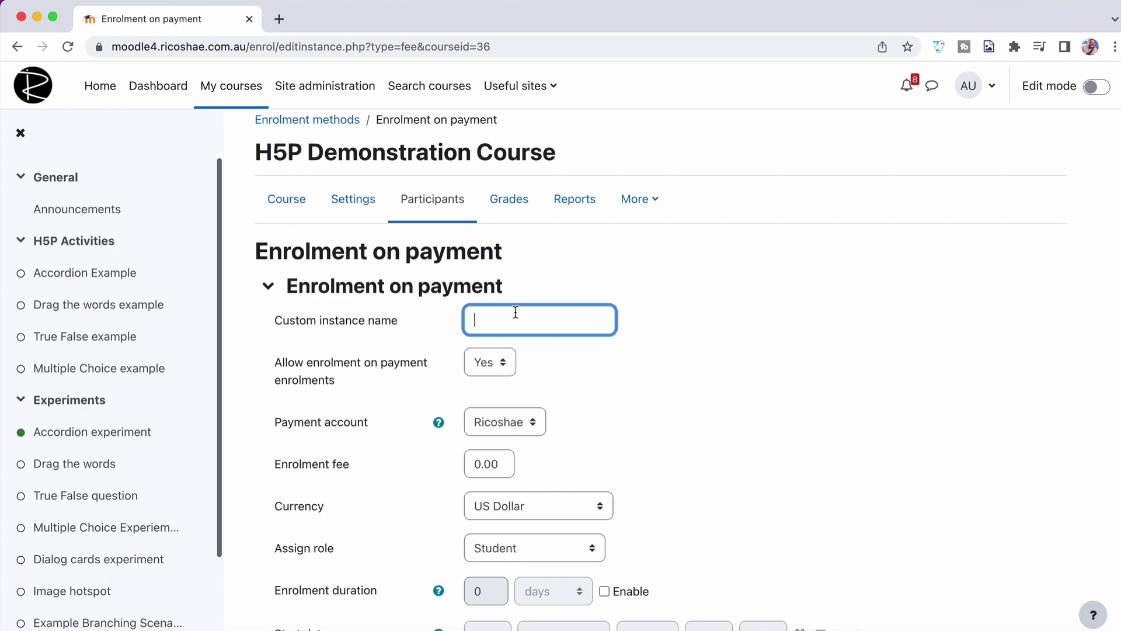
text(Ricoshae)
scroll(635, 390, down, 3)
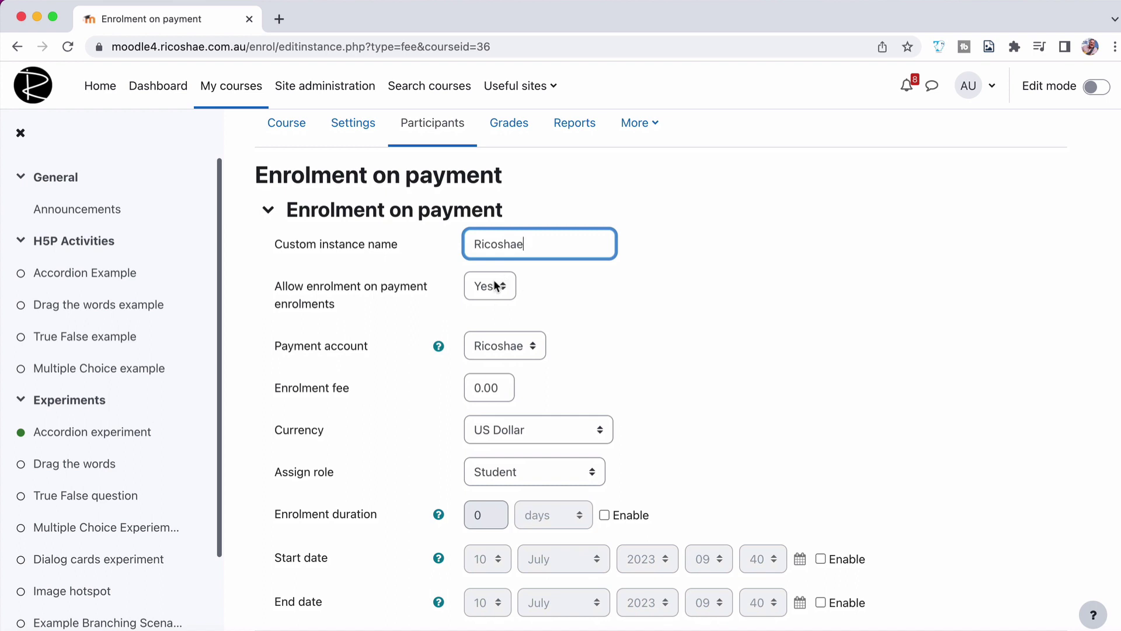
click(530, 346)
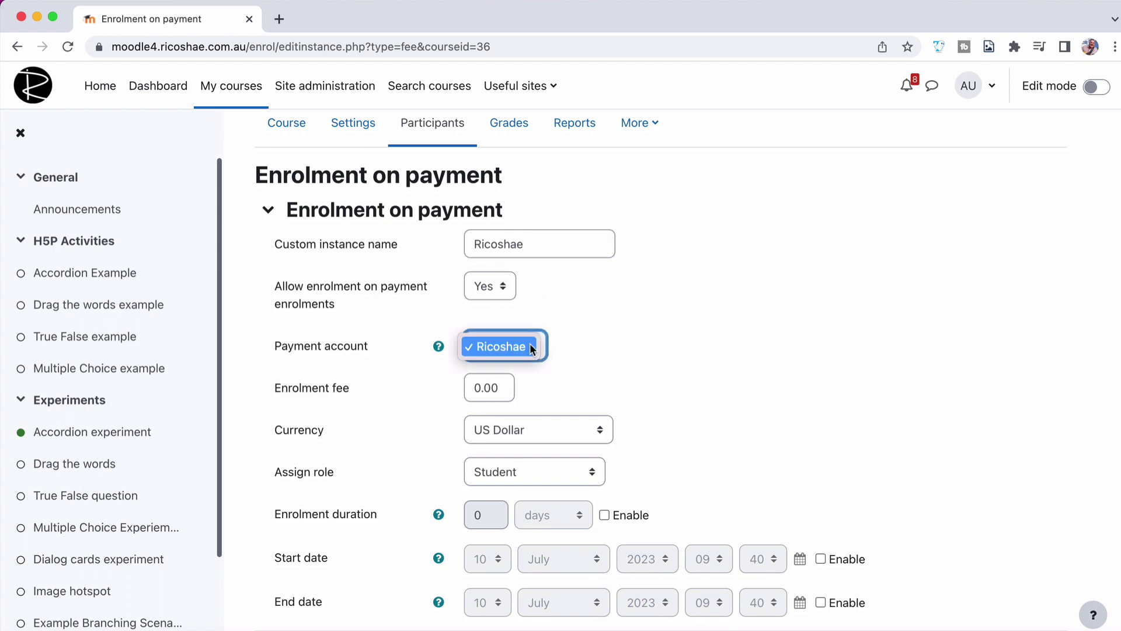
click(530, 346)
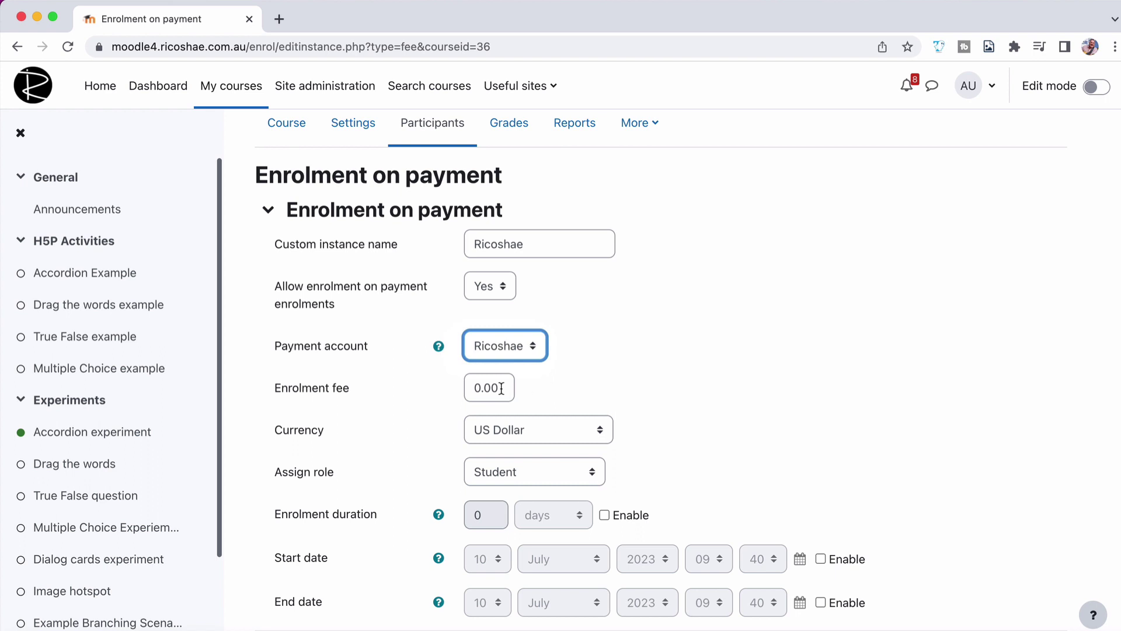
Step: Set a 20 US Dollar enrolment fee, add the method, and log in as a student
drag(501, 388, 443, 388)
text(20)
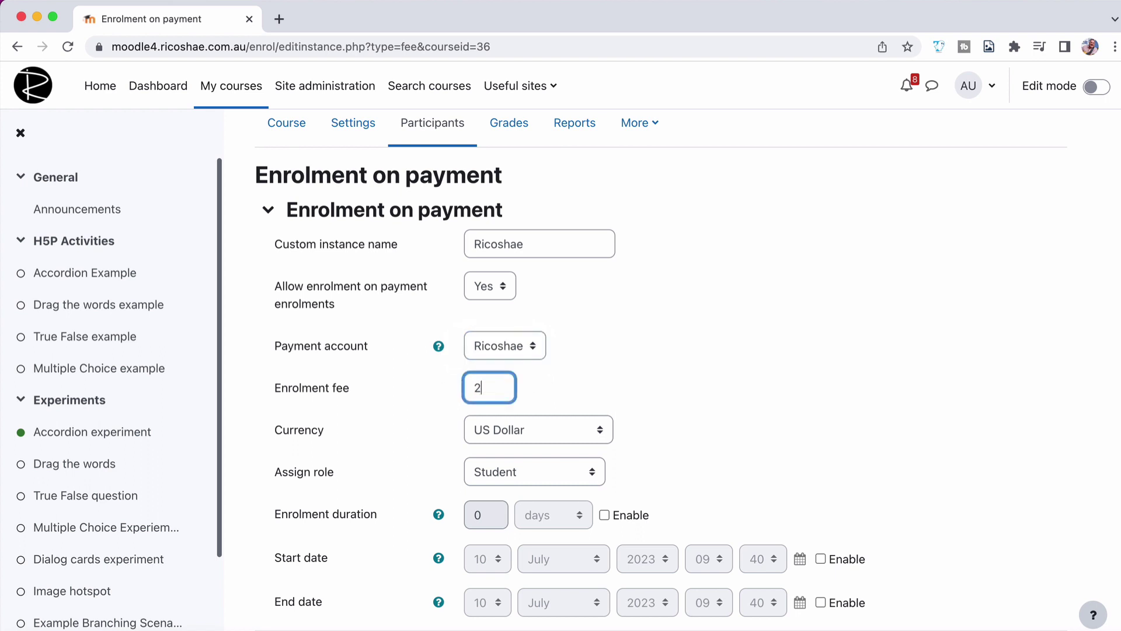
click(519, 426)
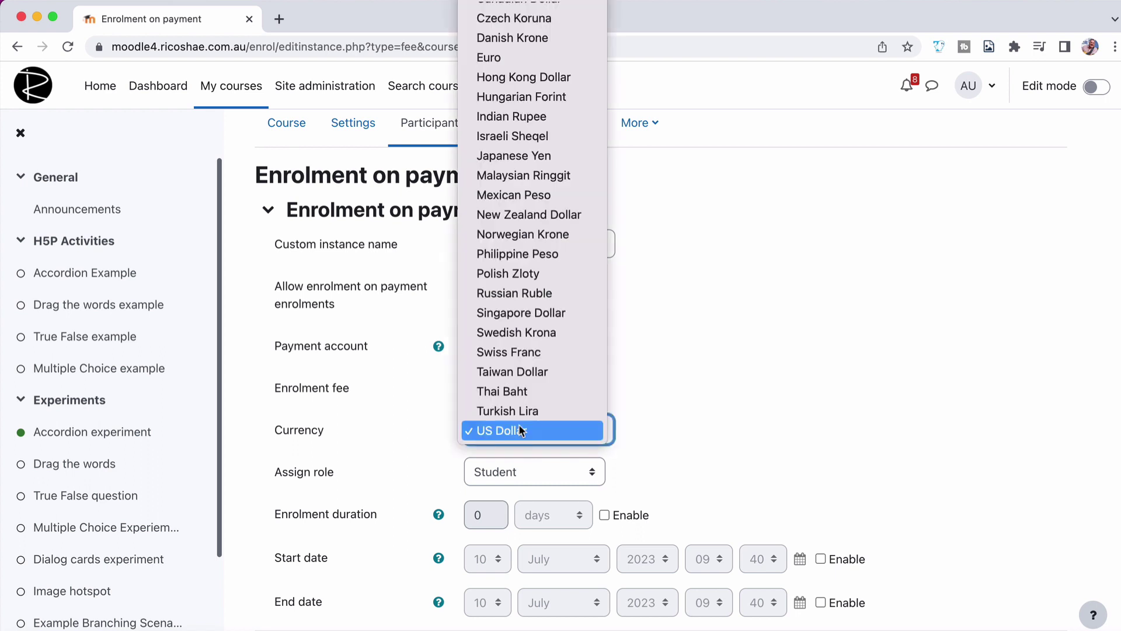
click(518, 429)
scroll(680, 457, down, 3)
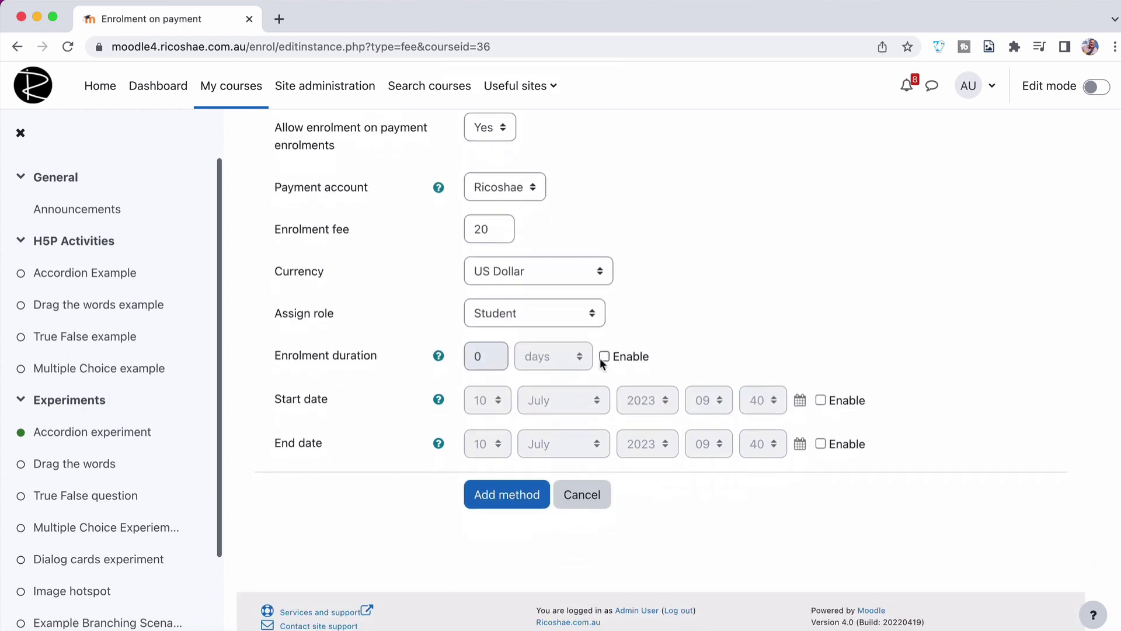
click(499, 503)
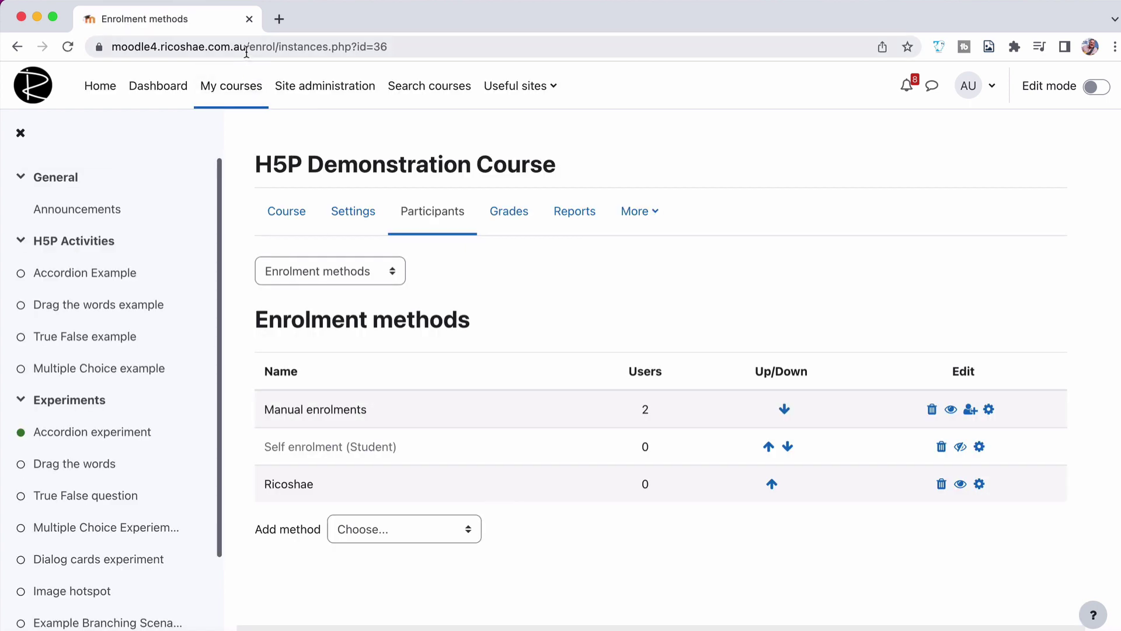
drag(246, 47, 75, 45)
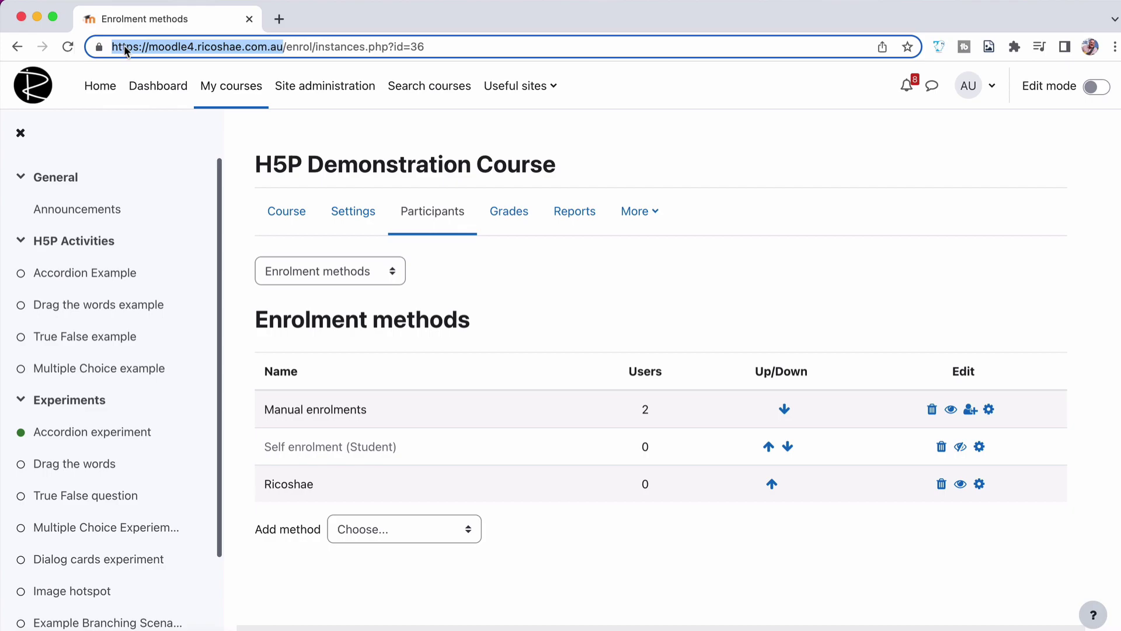
click(420, 349)
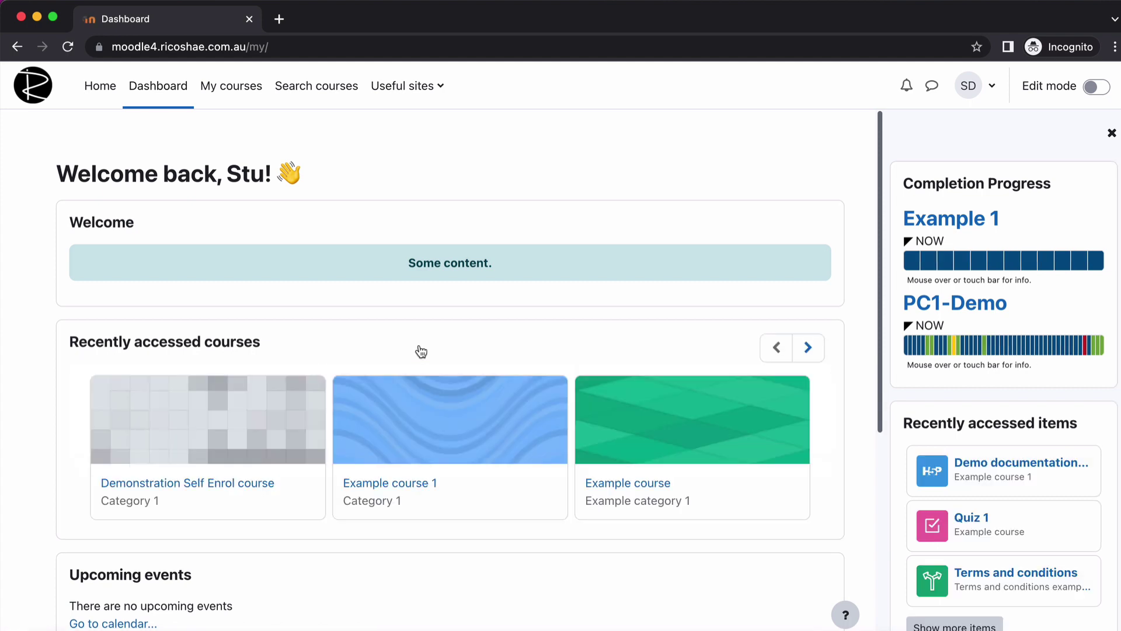
Step: Search courses for 'h5p' and open the H5P Demonstration Course's enrolment options
scroll(421, 351, down, 5)
scroll(421, 351, up, 4)
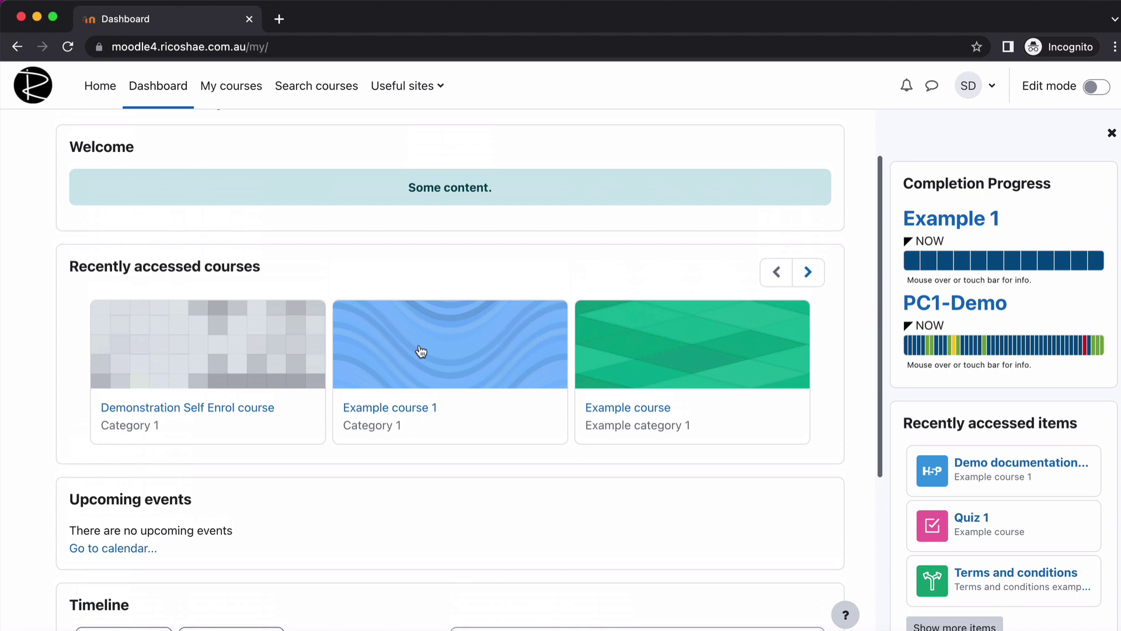
scroll(421, 351, up, 2)
click(286, 86)
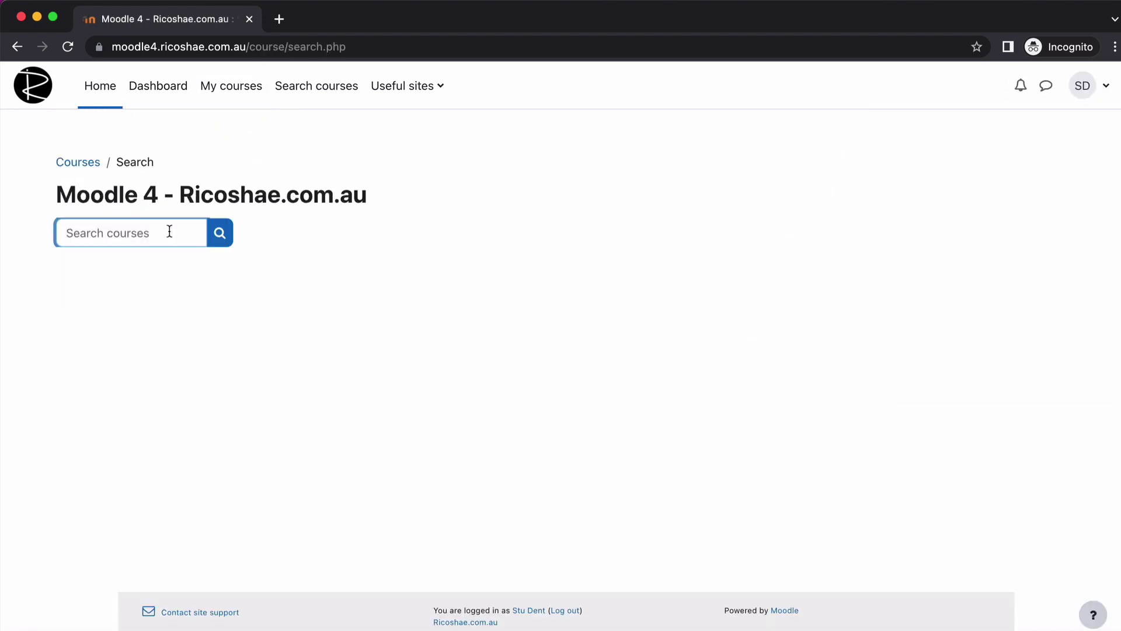
text(h5p)
key(Return)
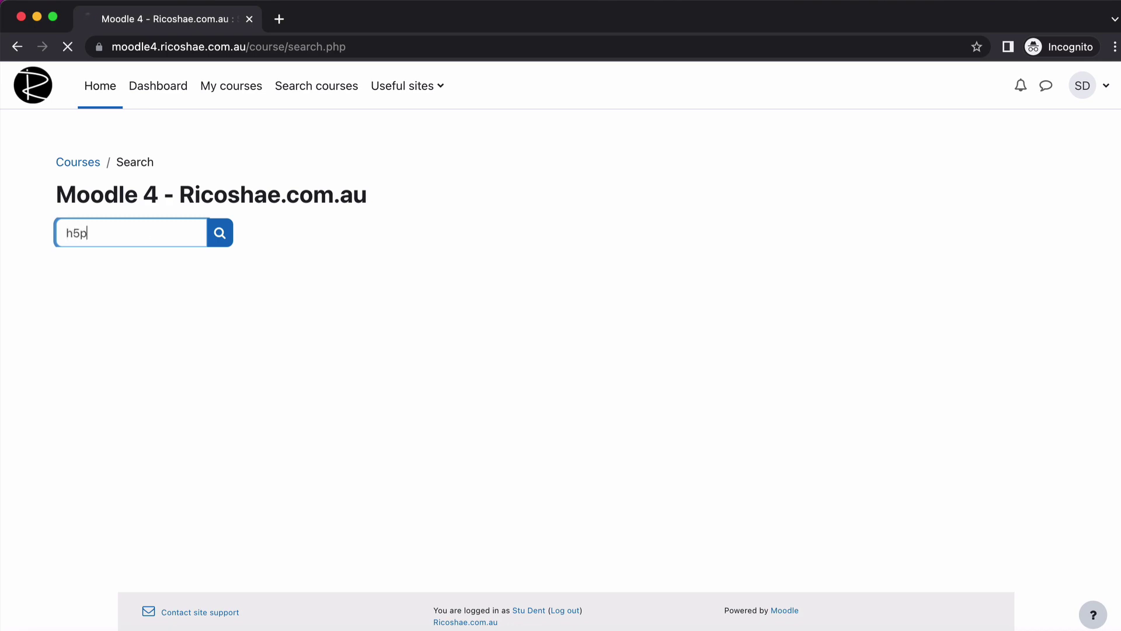
scroll(232, 321, down, 3)
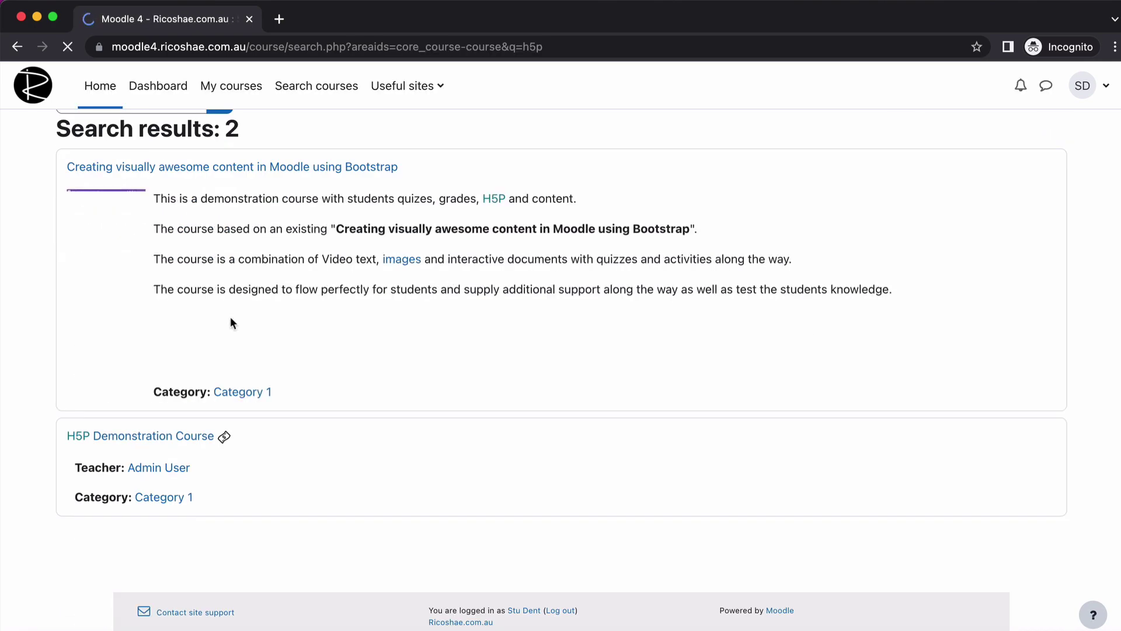
click(133, 432)
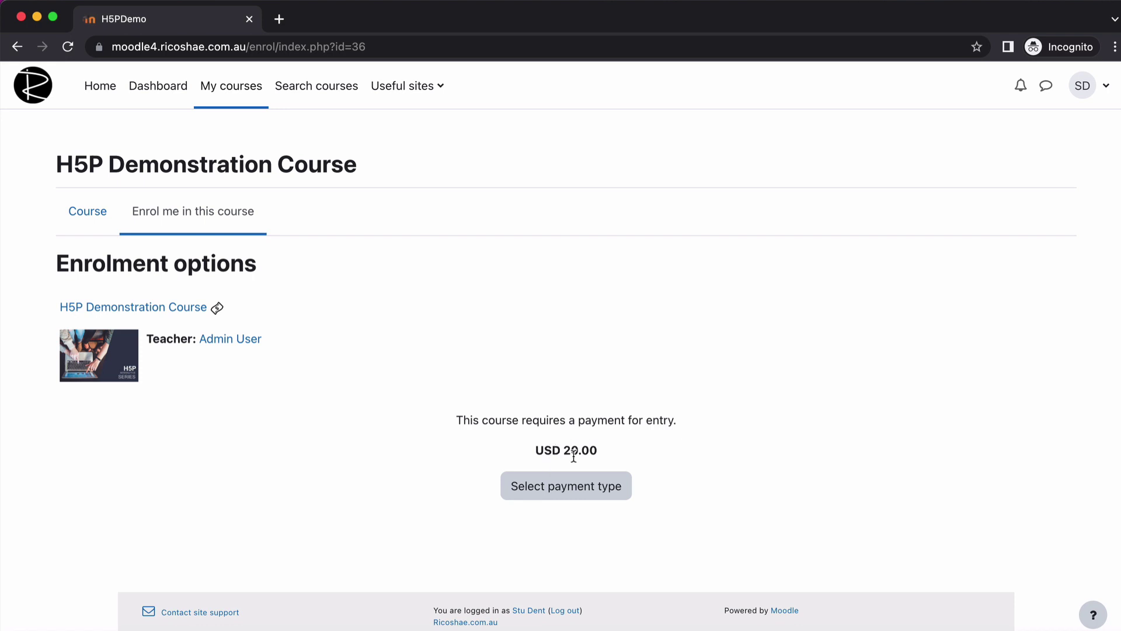
click(555, 491)
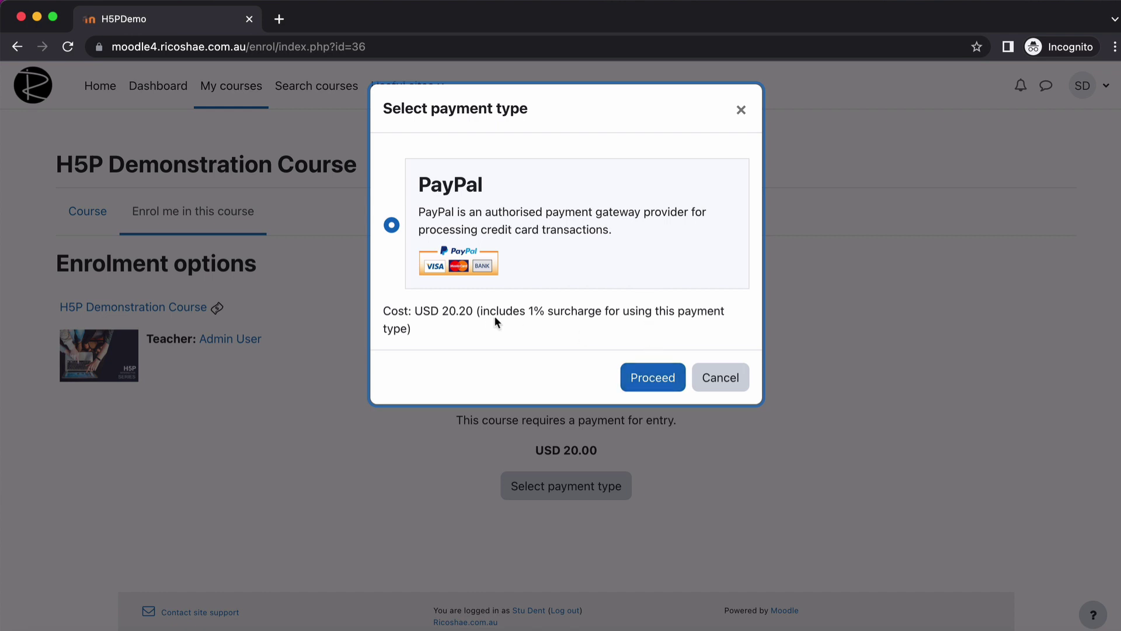
drag(480, 311, 731, 315)
click(437, 333)
click(651, 383)
click(642, 374)
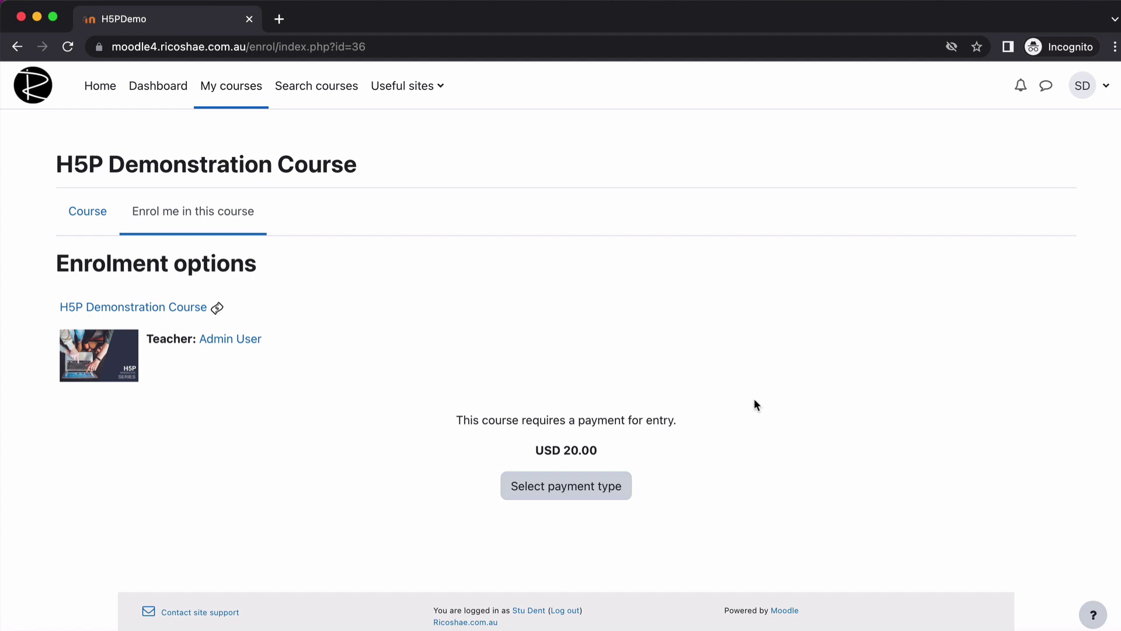
Step: Close the student window and open the Stripe Payment with SCA and Coupon plugin page
click(21, 17)
click(279, 19)
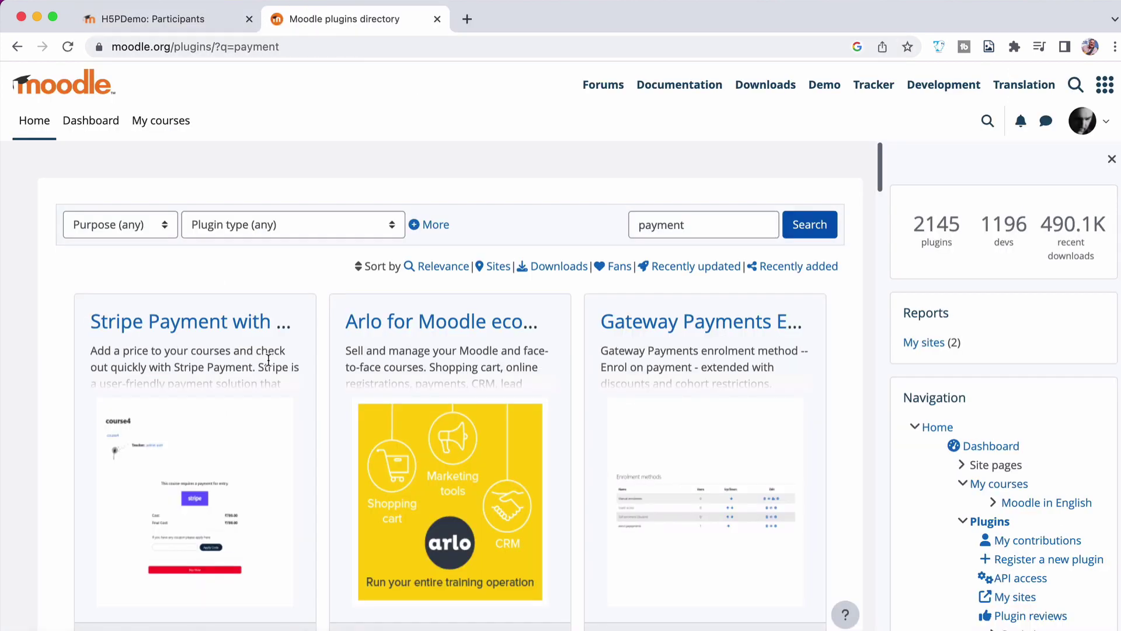
scroll(268, 359, down, 3)
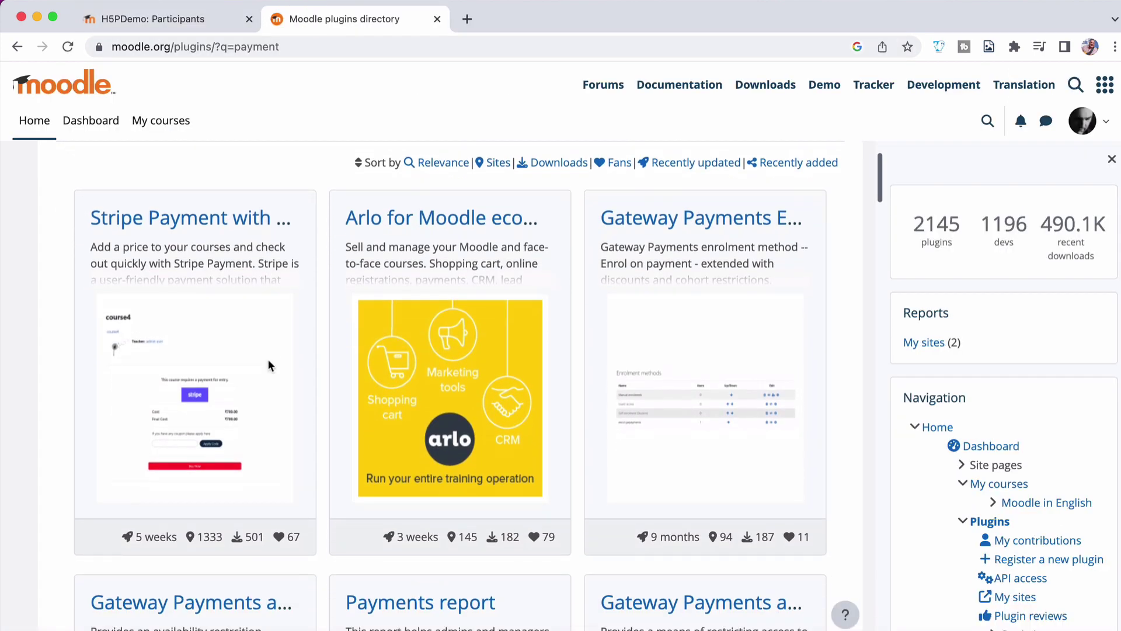
scroll(269, 365, down, 2)
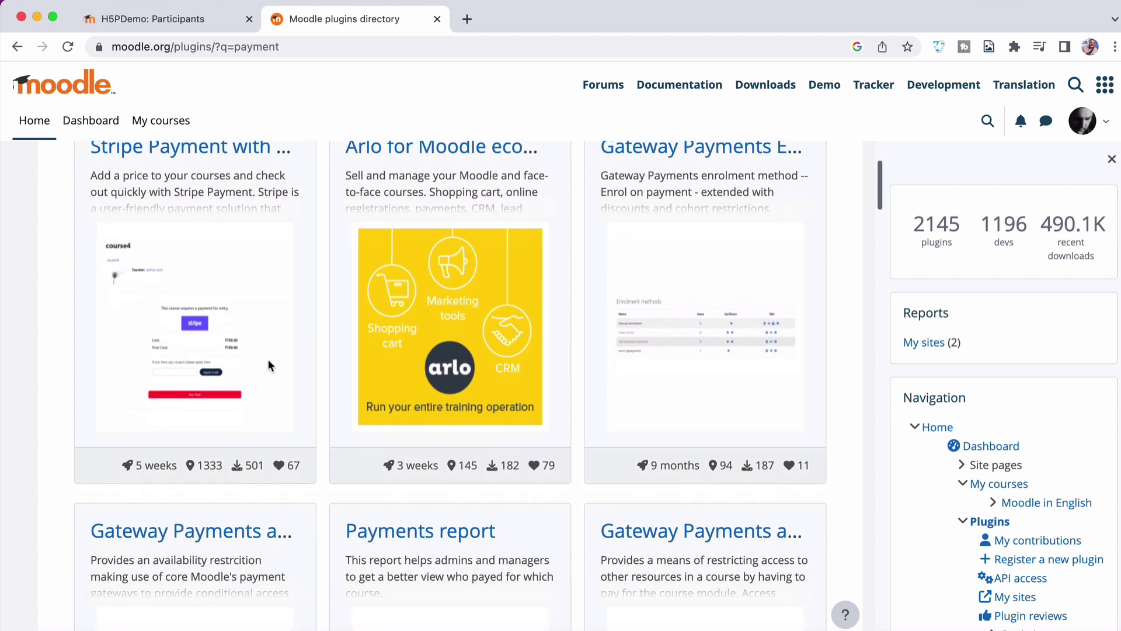
scroll(267, 359, up, 2)
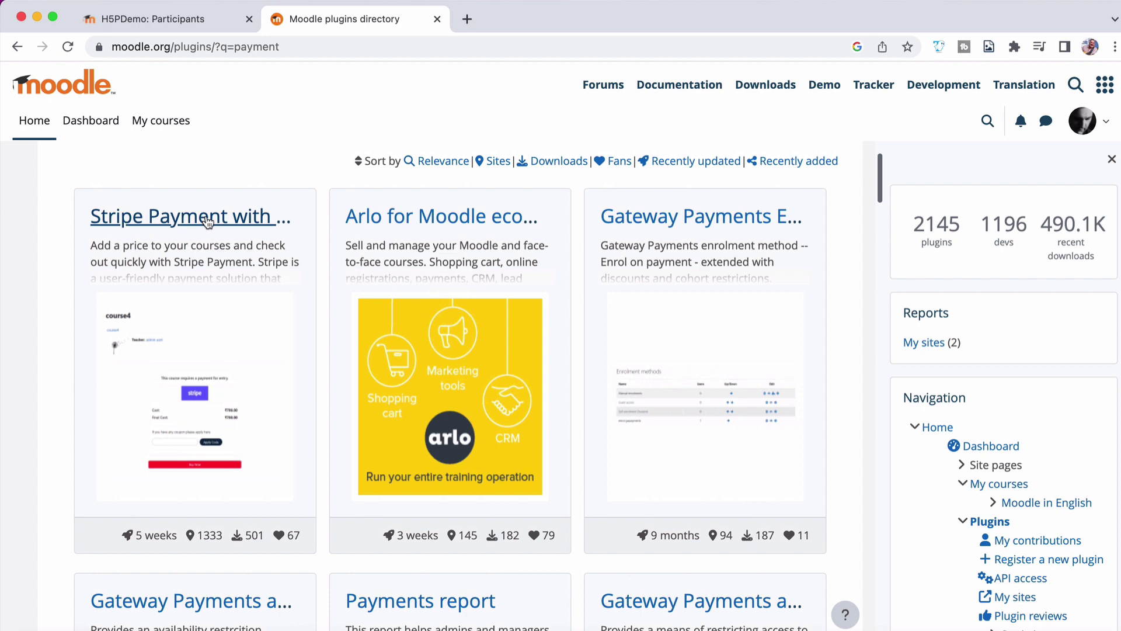
scroll(207, 221, down, 2)
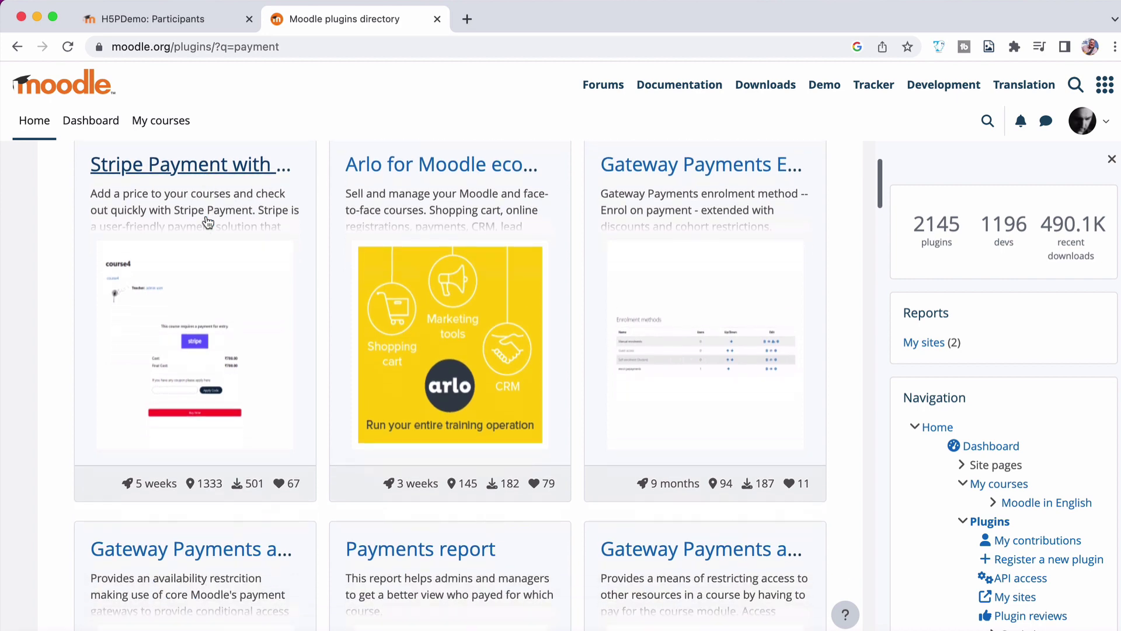
click(205, 215)
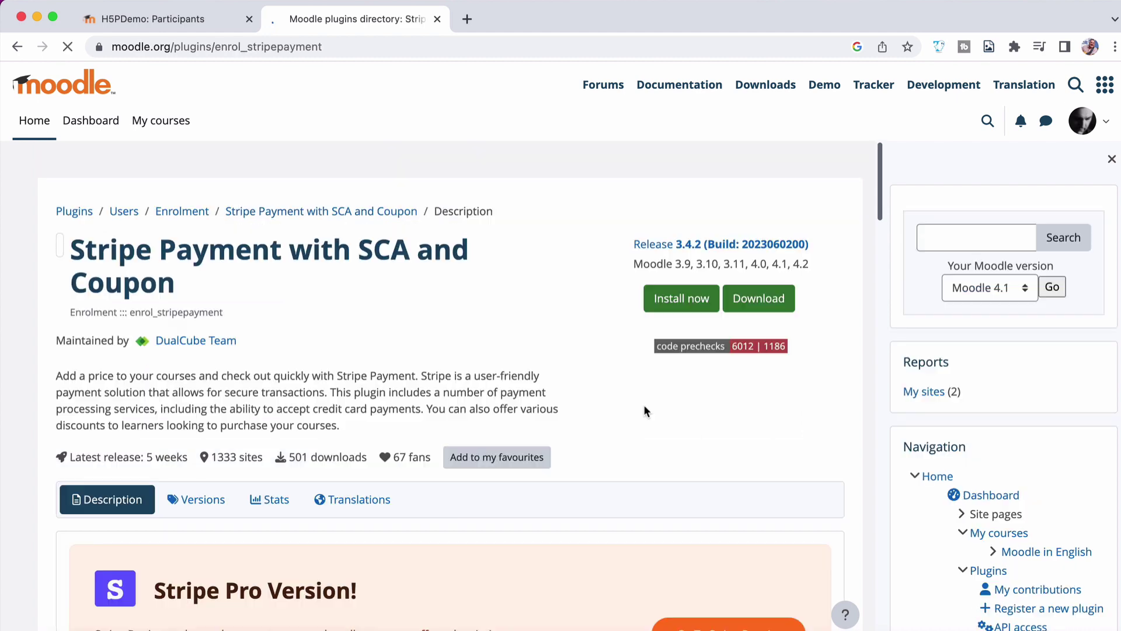
Step: Read through the Stripe plugin page, then return to the course Participants page
scroll(644, 404, down, 4)
scroll(644, 408, down, 1)
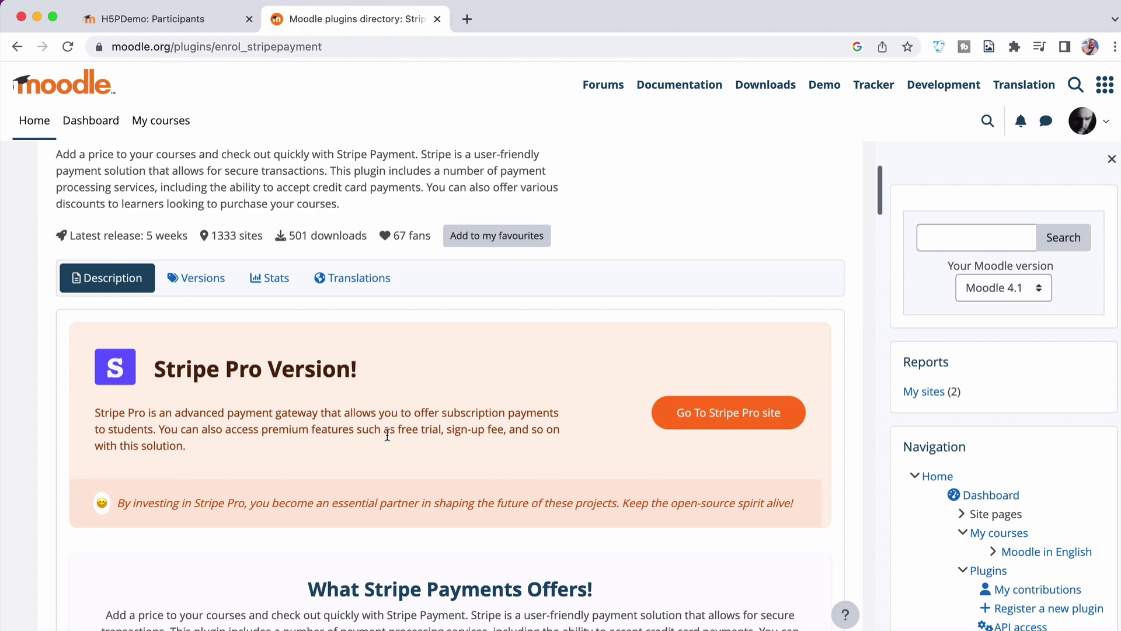
scroll(388, 435, down, 5)
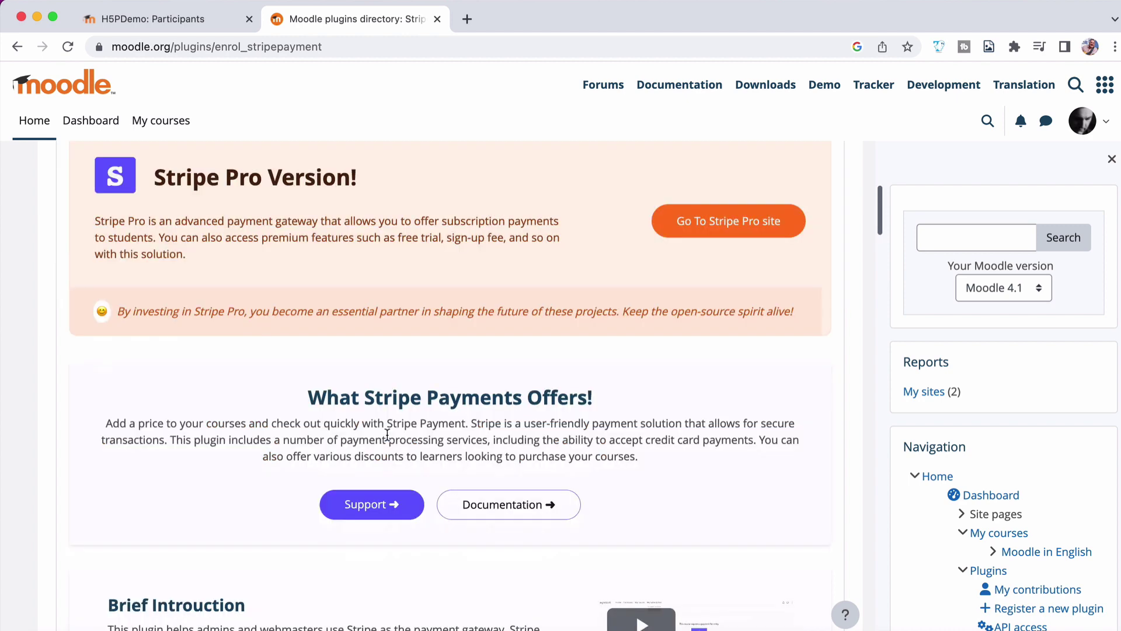
scroll(386, 441, up, 5)
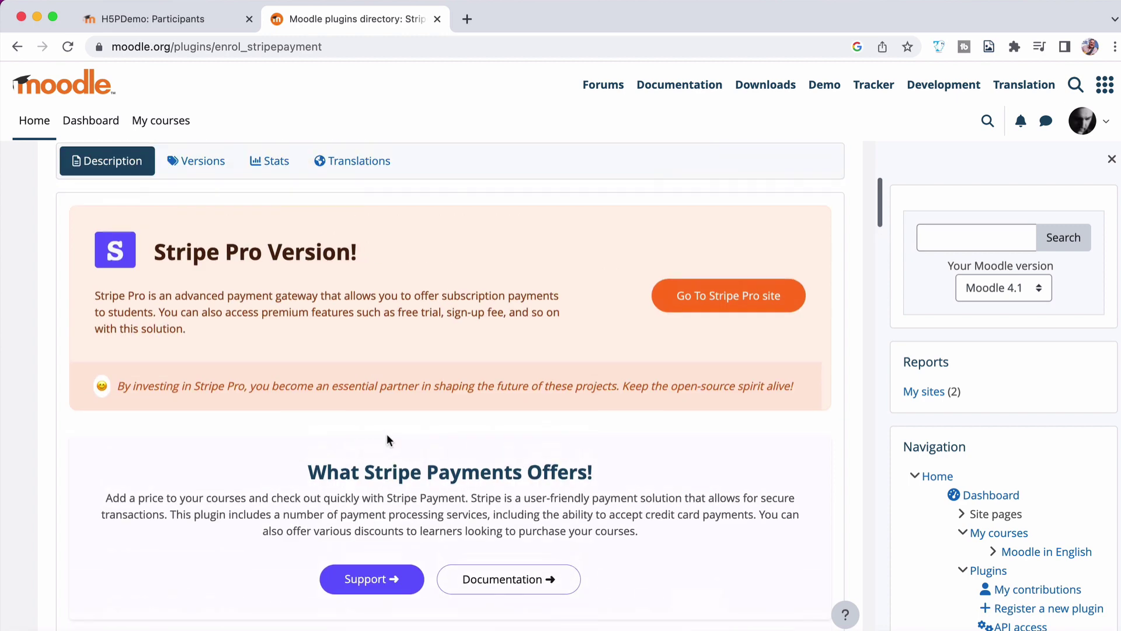
key(ctrl+shift+Tab)
scroll(525, 134, up, 3)
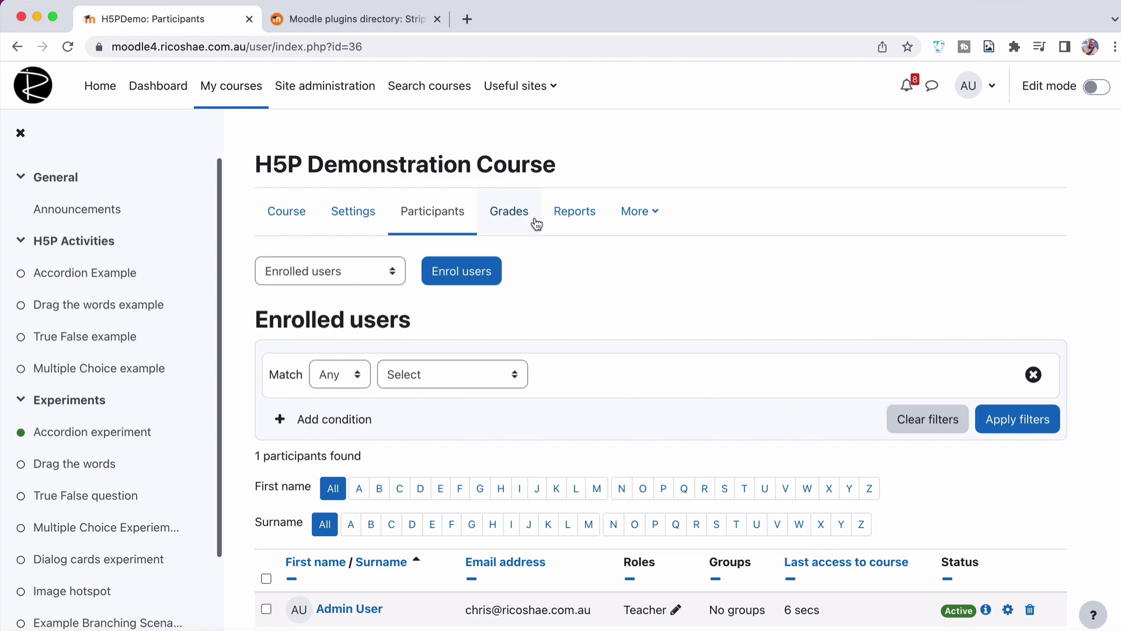
Step: Go to the course's enrolment methods and edit the Ricoshae payment method
click(648, 217)
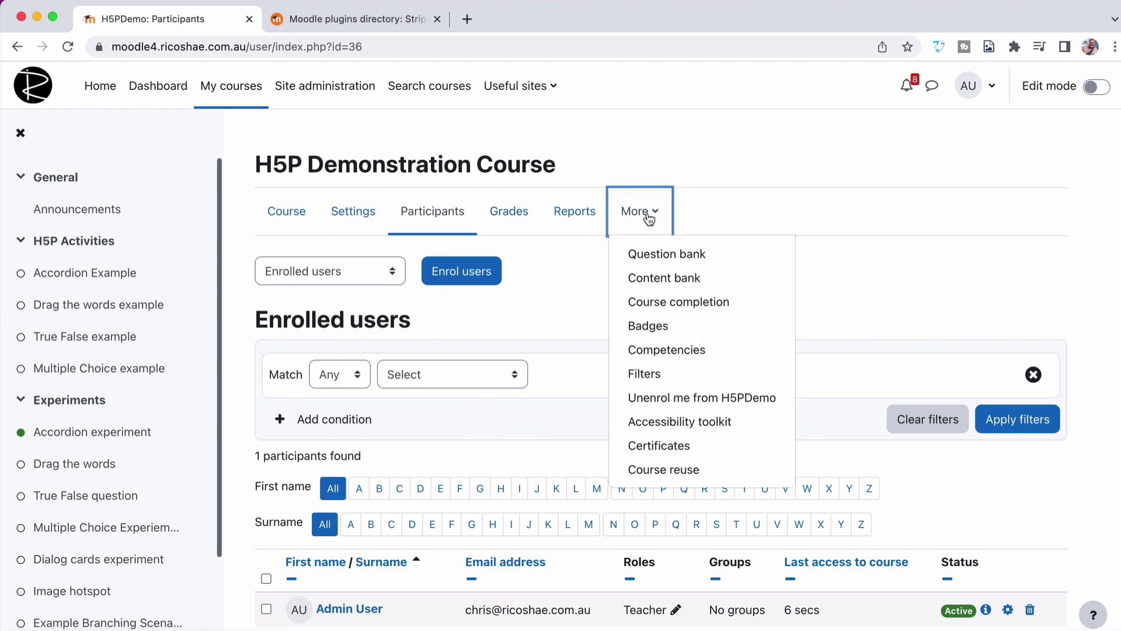
click(681, 217)
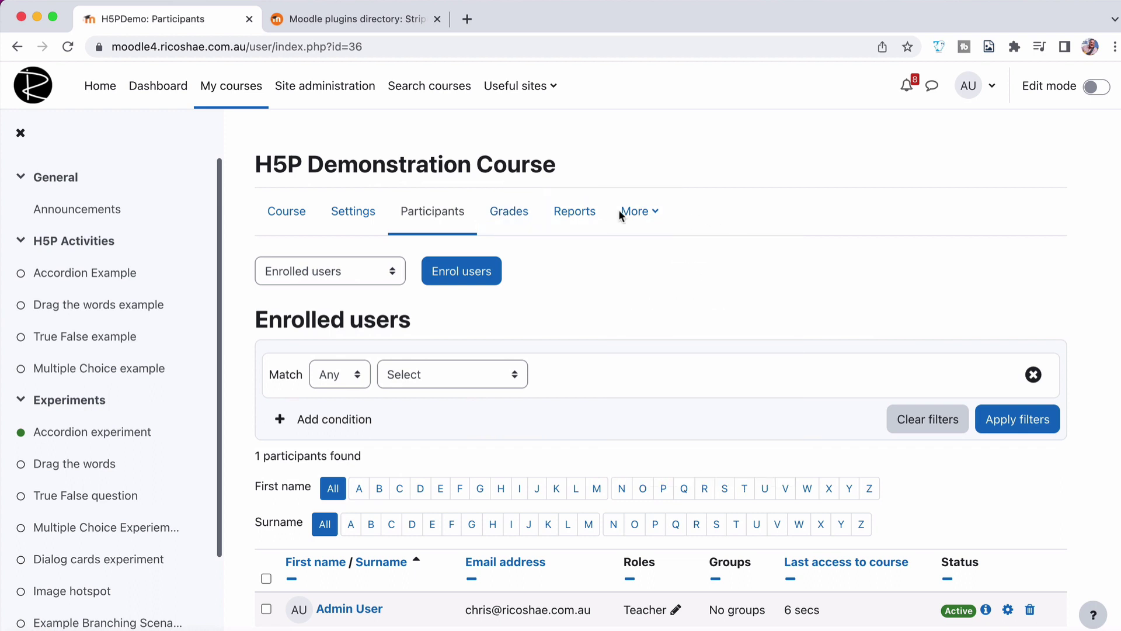
click(394, 273)
click(356, 294)
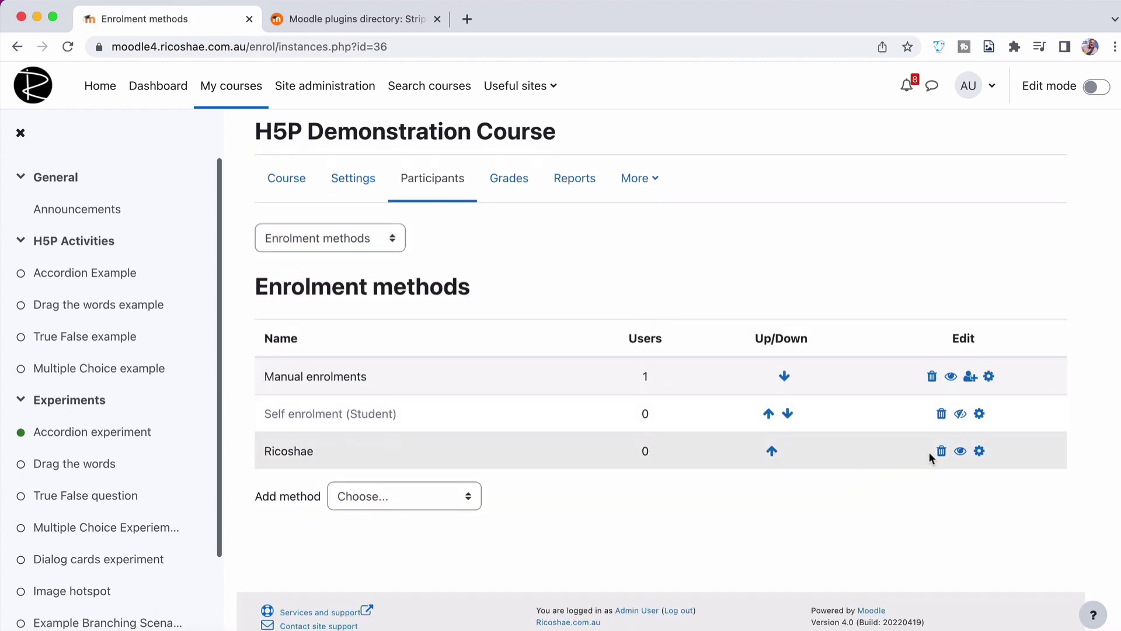
click(979, 451)
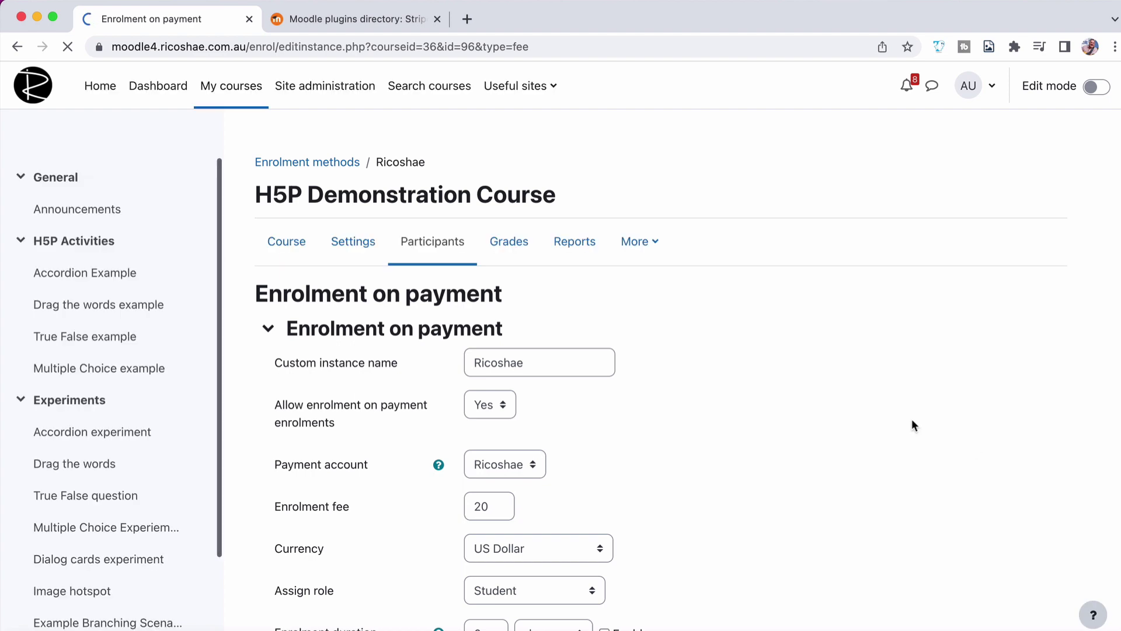
Step: Confirm the 20 US Dollar fee and save the Ricoshae enrolment settings
scroll(650, 425, down, 3)
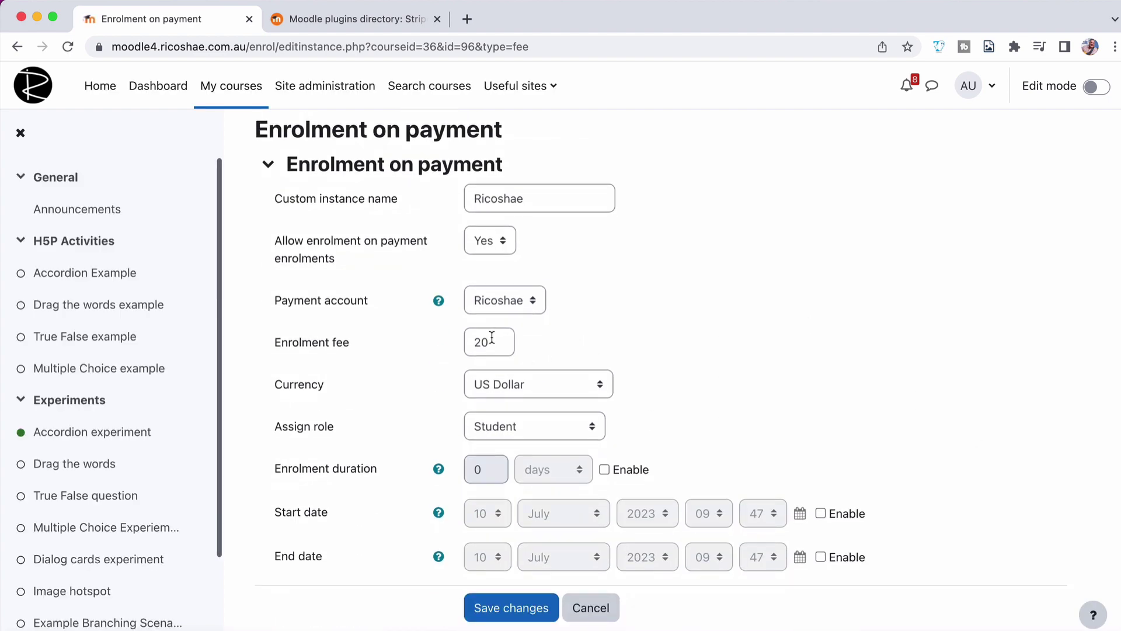
click(513, 386)
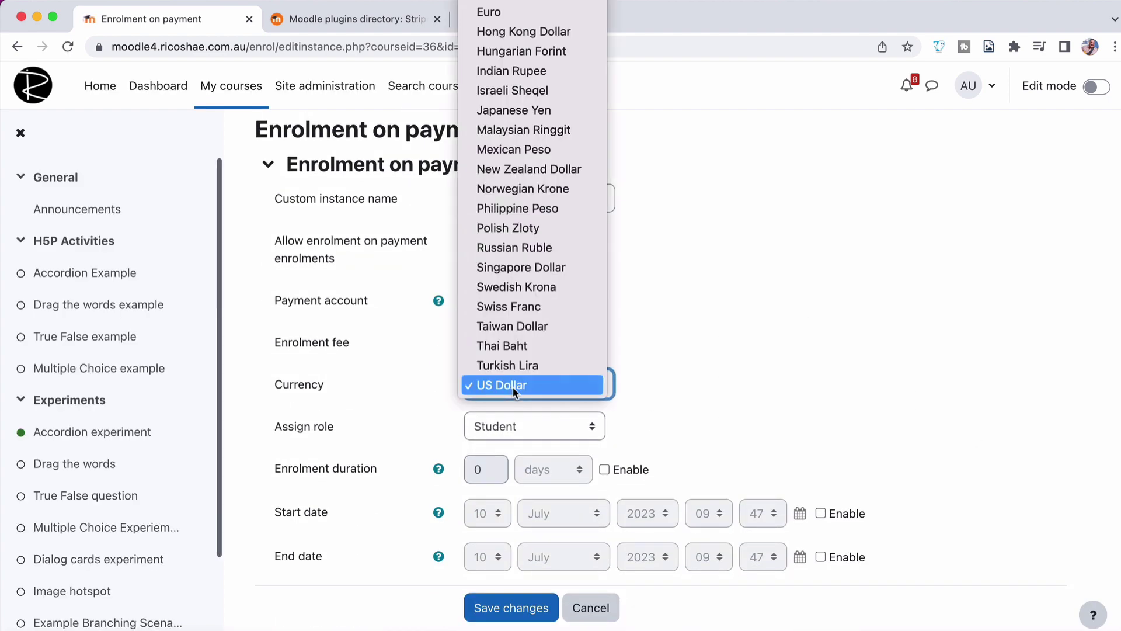
click(711, 396)
scroll(695, 400, up, 3)
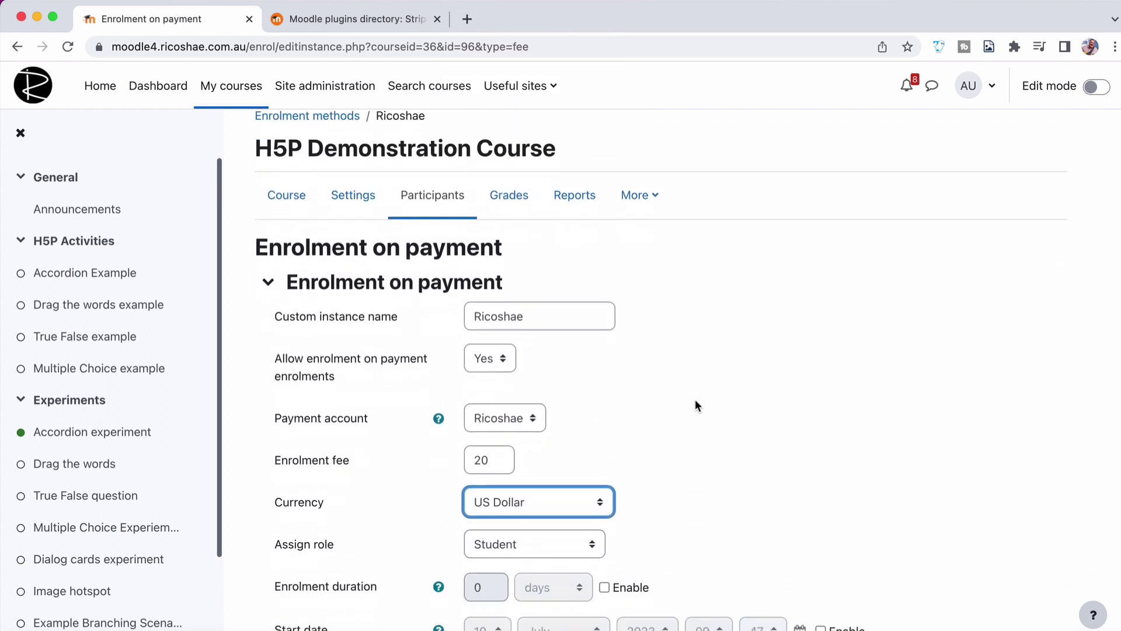
scroll(695, 405, down, 3)
click(496, 548)
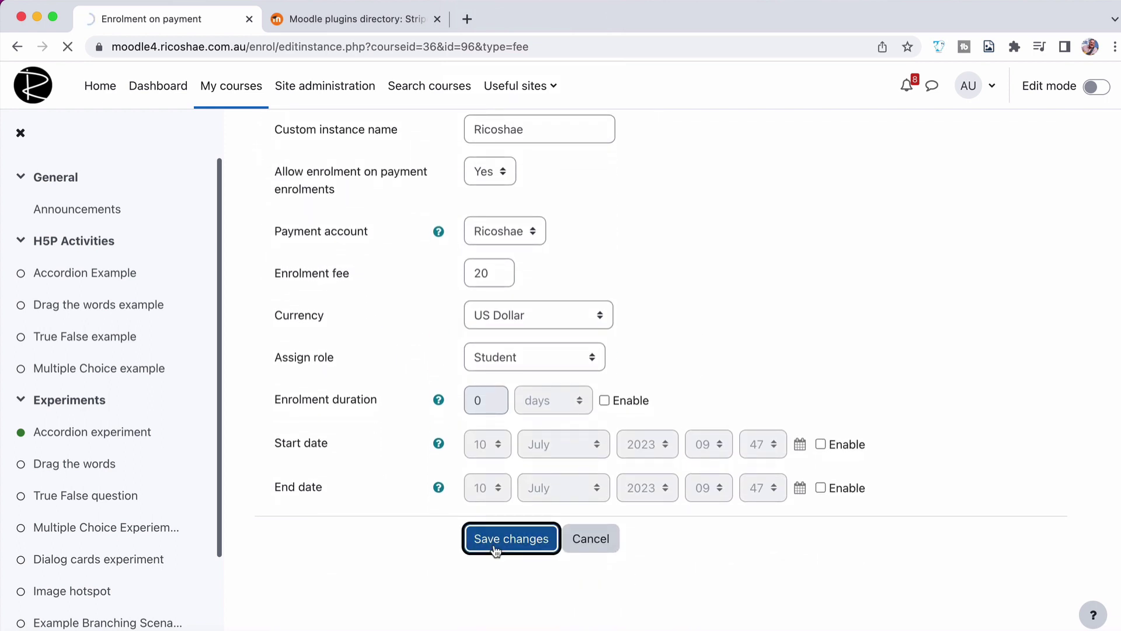